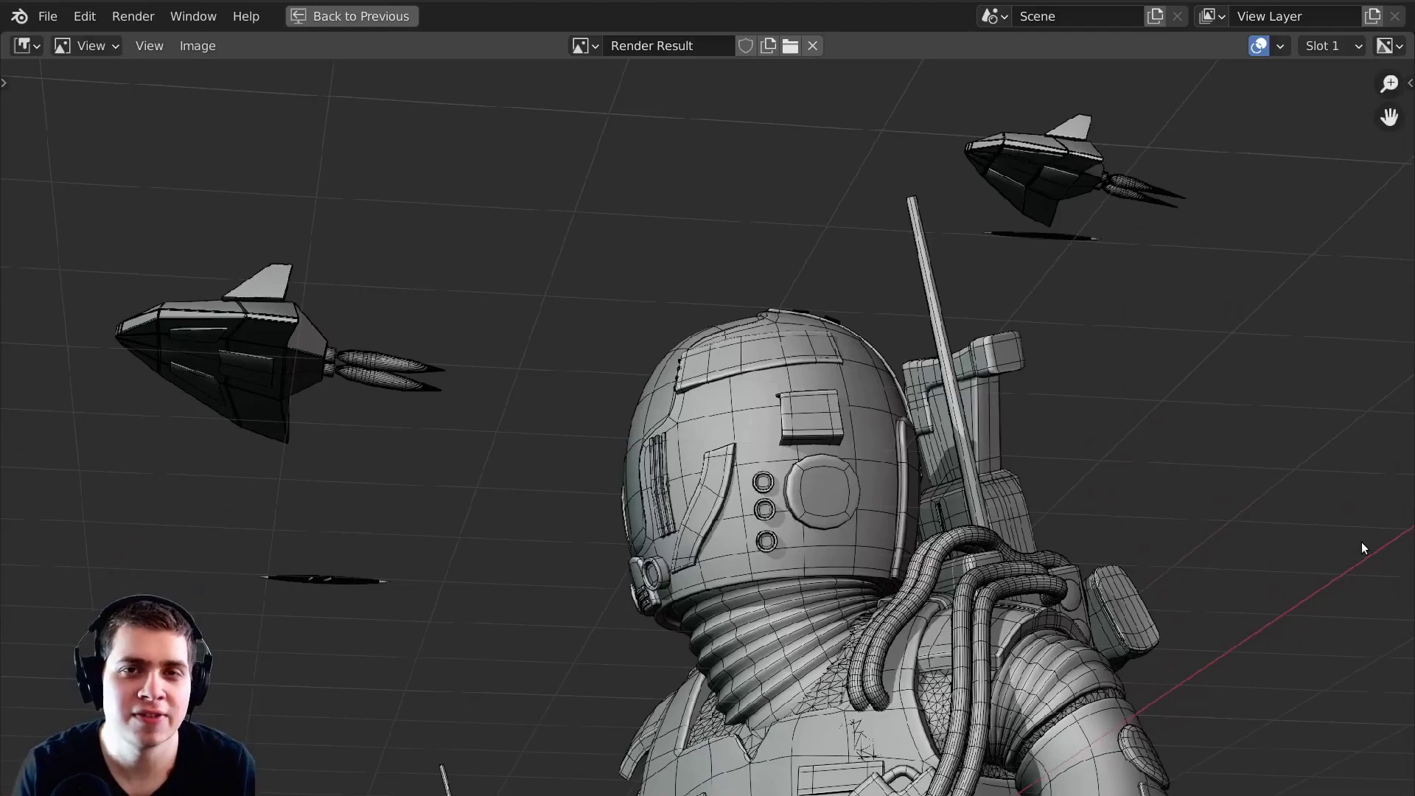
Look over the second astronaut in the wireframe render, then close it to return to the camera view.
{"action": "middle_click_drag", "start_coordinate": [1378, 672], "coordinate": [1373, 375]}
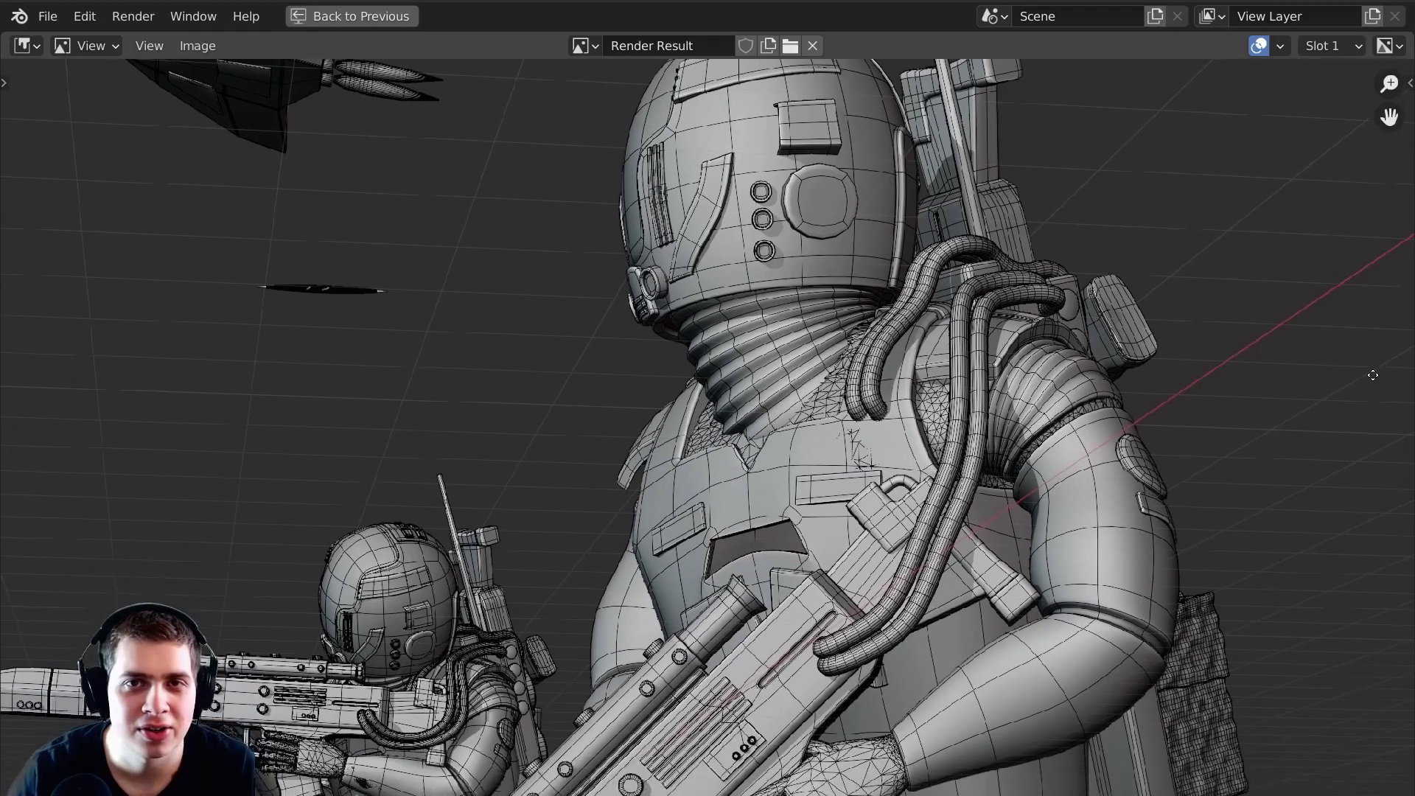
{"action": "key", "text": "Escape"}
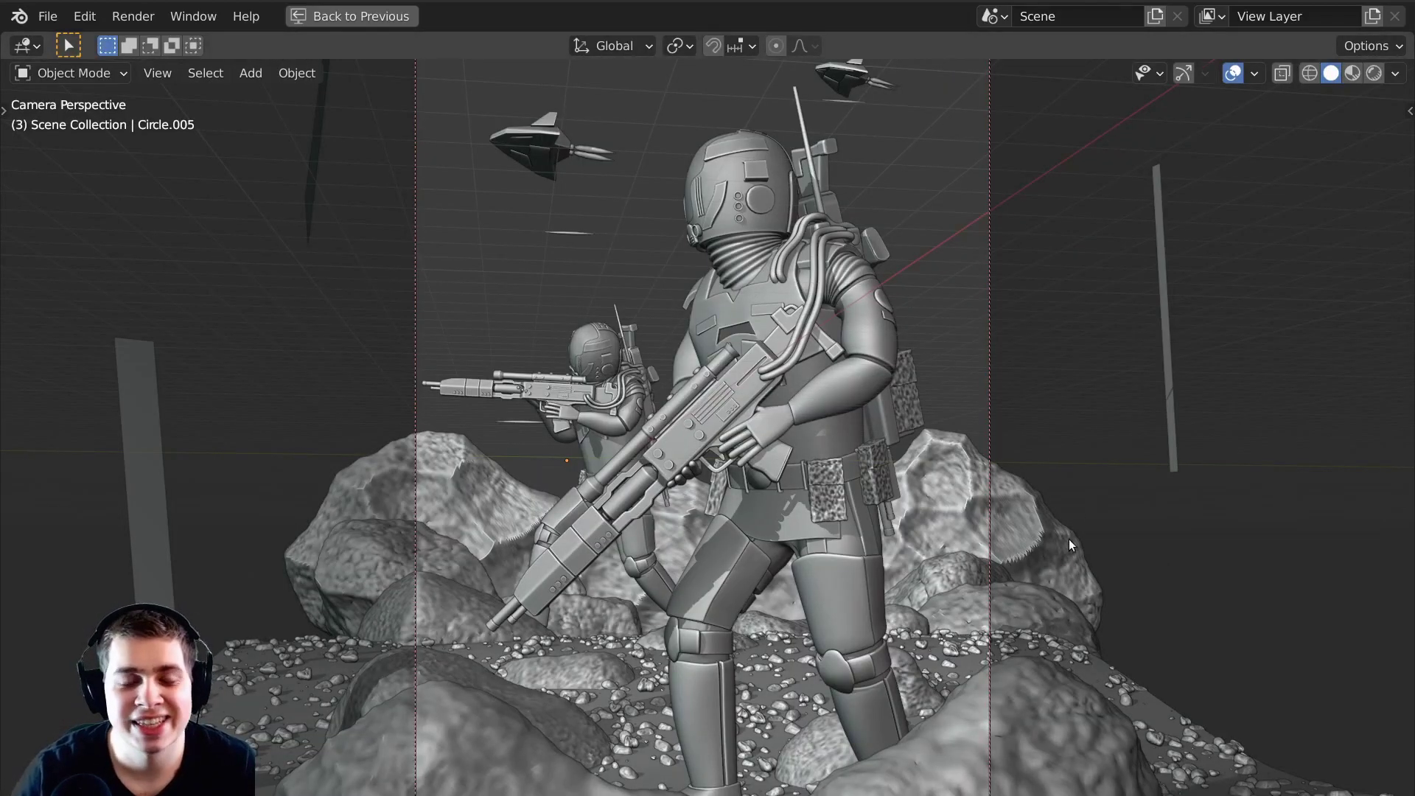
Orbit out of the camera to a wider, side-on view of the soldiers.
{"action": "middle_click_drag", "start_coordinate": [1069, 538], "coordinate": [1031, 540]}
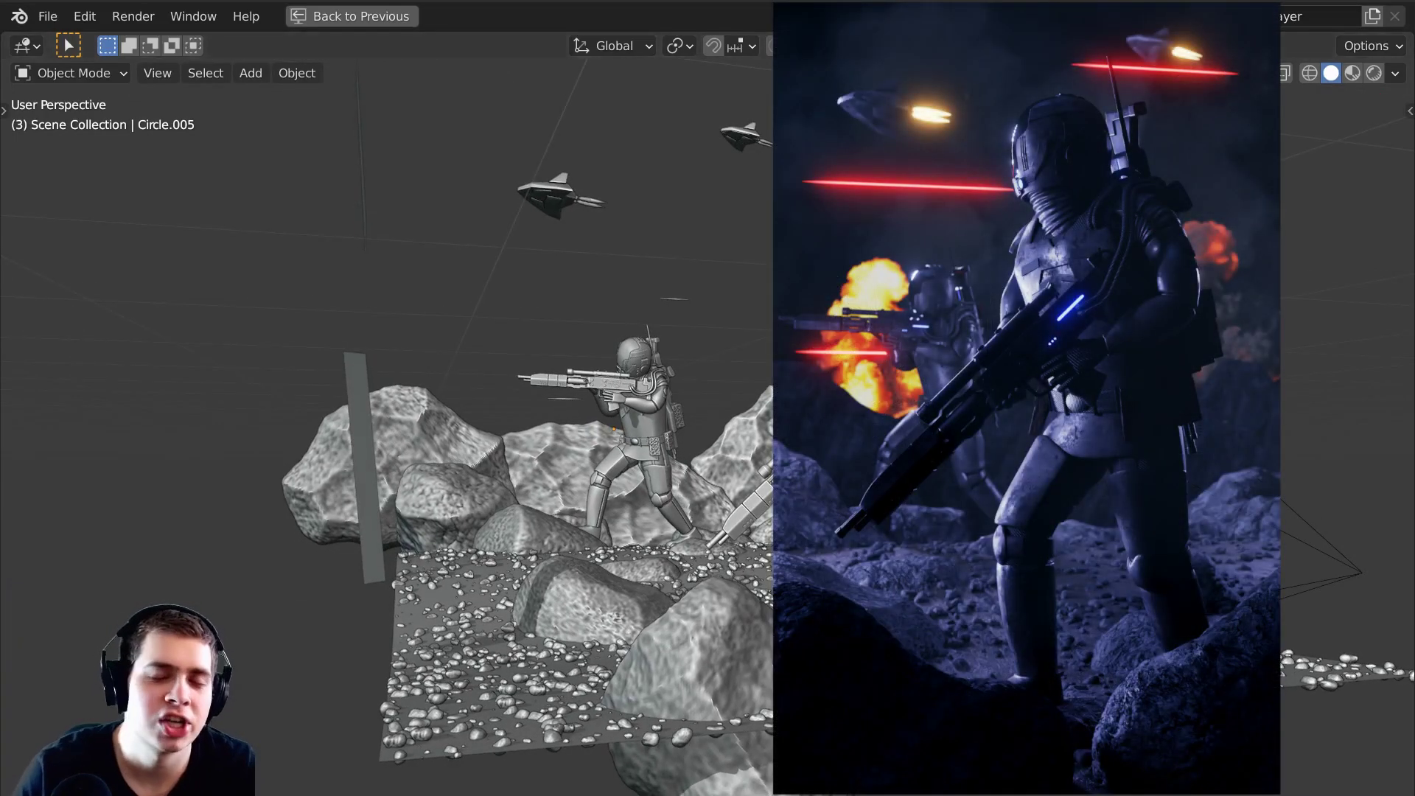
{"action": "middle_click_drag", "start_coordinate": [1032, 540], "coordinate": [1047, 542]}
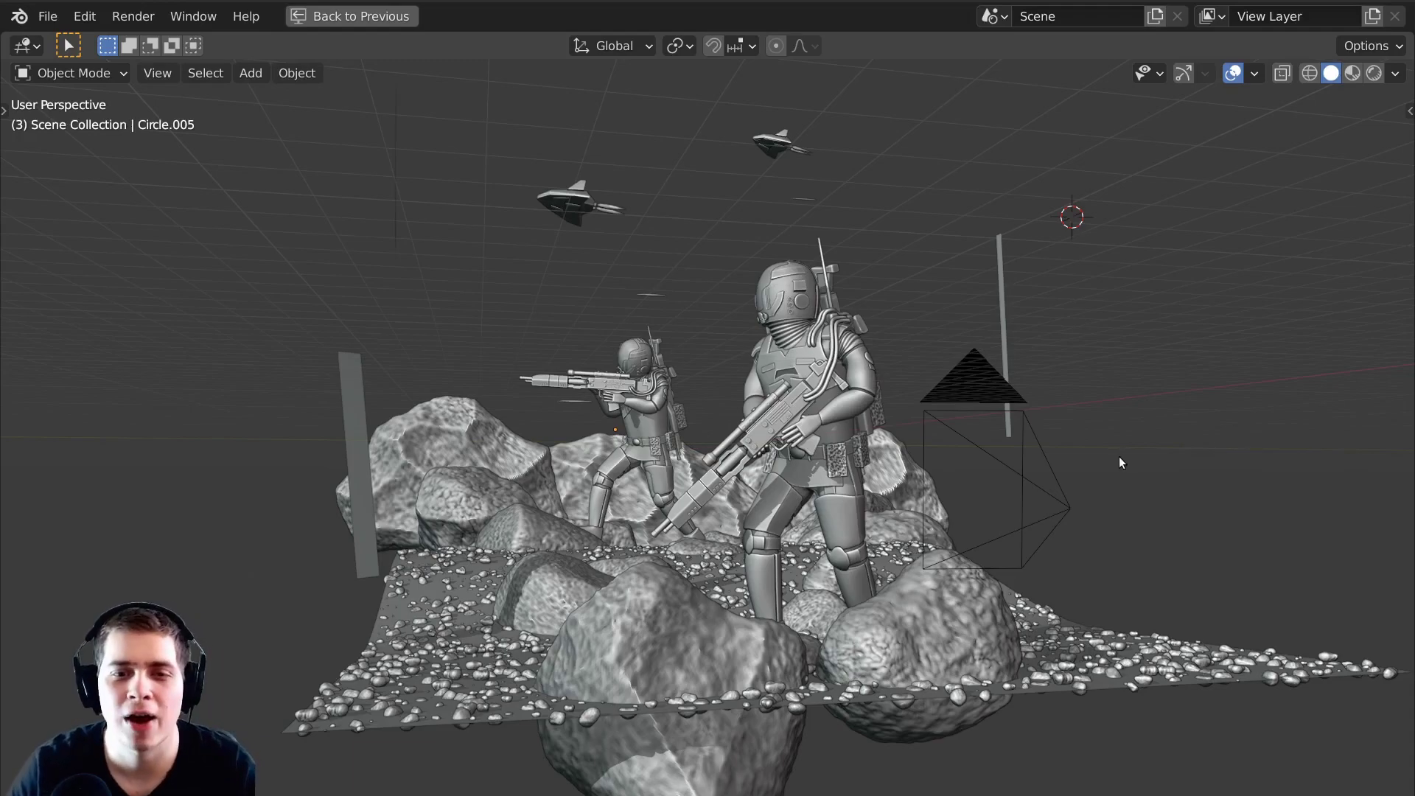
{"action": "middle_click_drag", "start_coordinate": [1118, 463], "coordinate": [1060, 385]}
Restore the normal layout and switch the render engine to Workbench.
{"action": "key", "text": "ctrl+alt+space"}
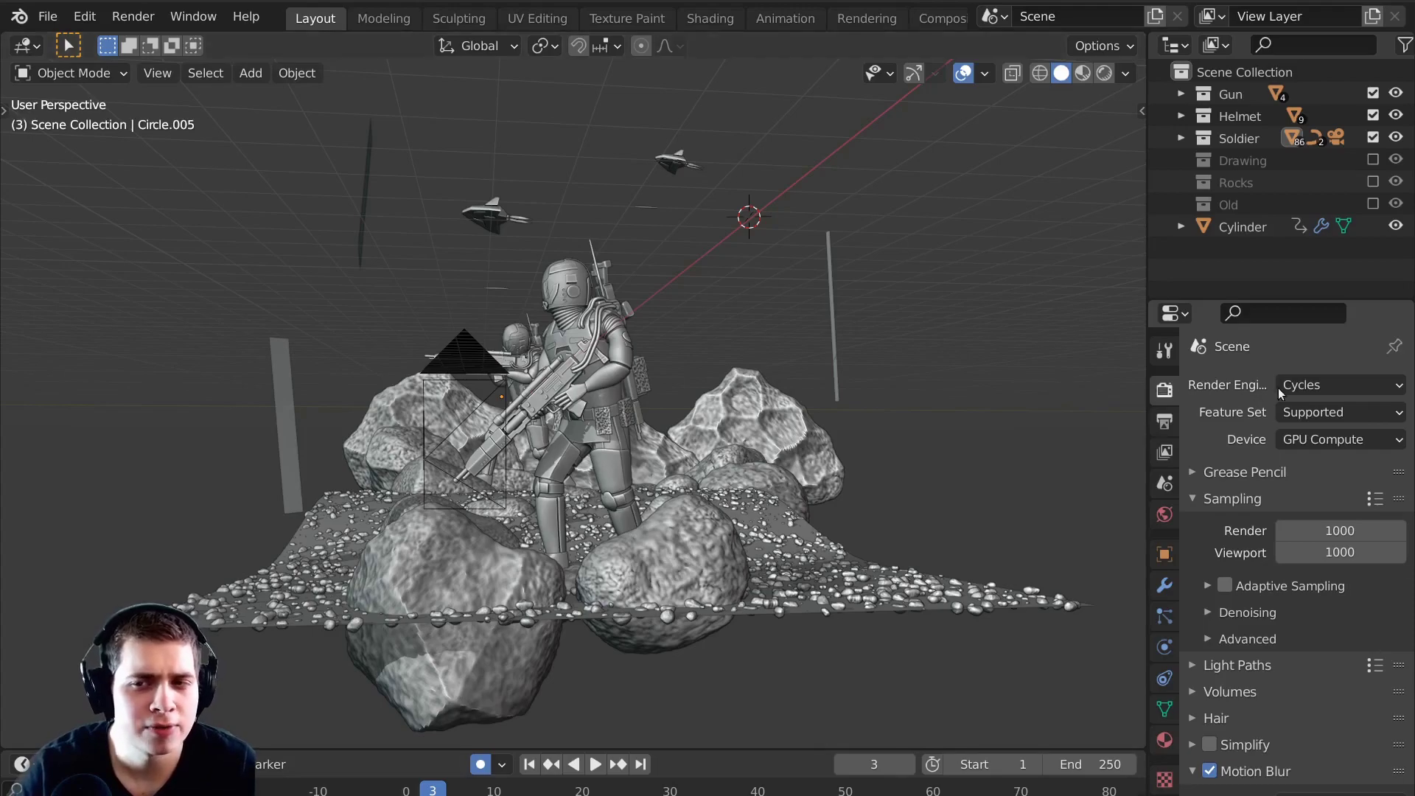
{"action": "left_click", "coordinate": [1307, 386]}
{"action": "left_click", "coordinate": [1291, 441]}
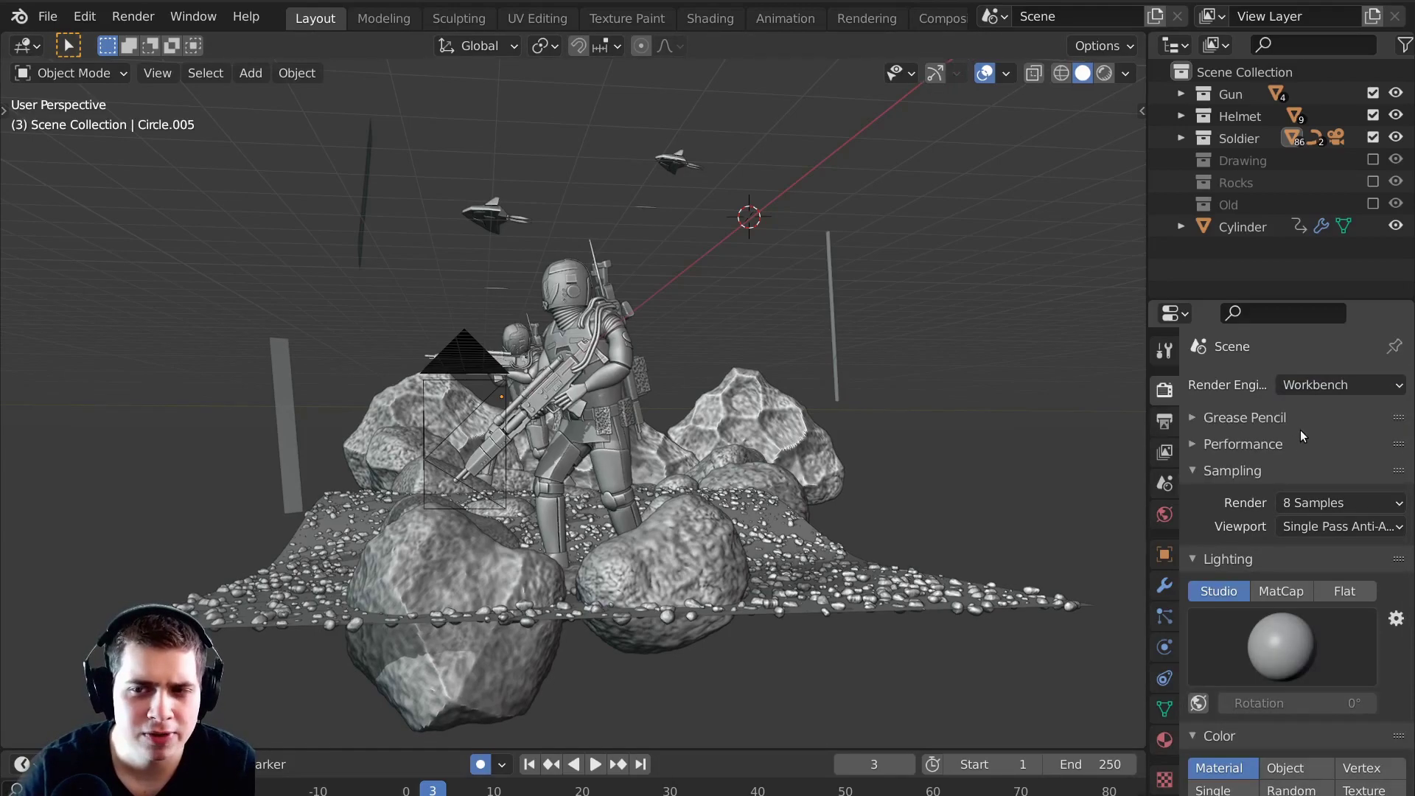
{"action": "scroll", "coordinate": [1122, 421], "scroll_direction": "down", "scroll_amount": 6}
{"action": "scroll", "coordinate": [1272, 457], "scroll_direction": "down", "scroll_amount": 5}
{"action": "scroll", "coordinate": [792, 482], "scroll_direction": "up", "scroll_amount": 6}
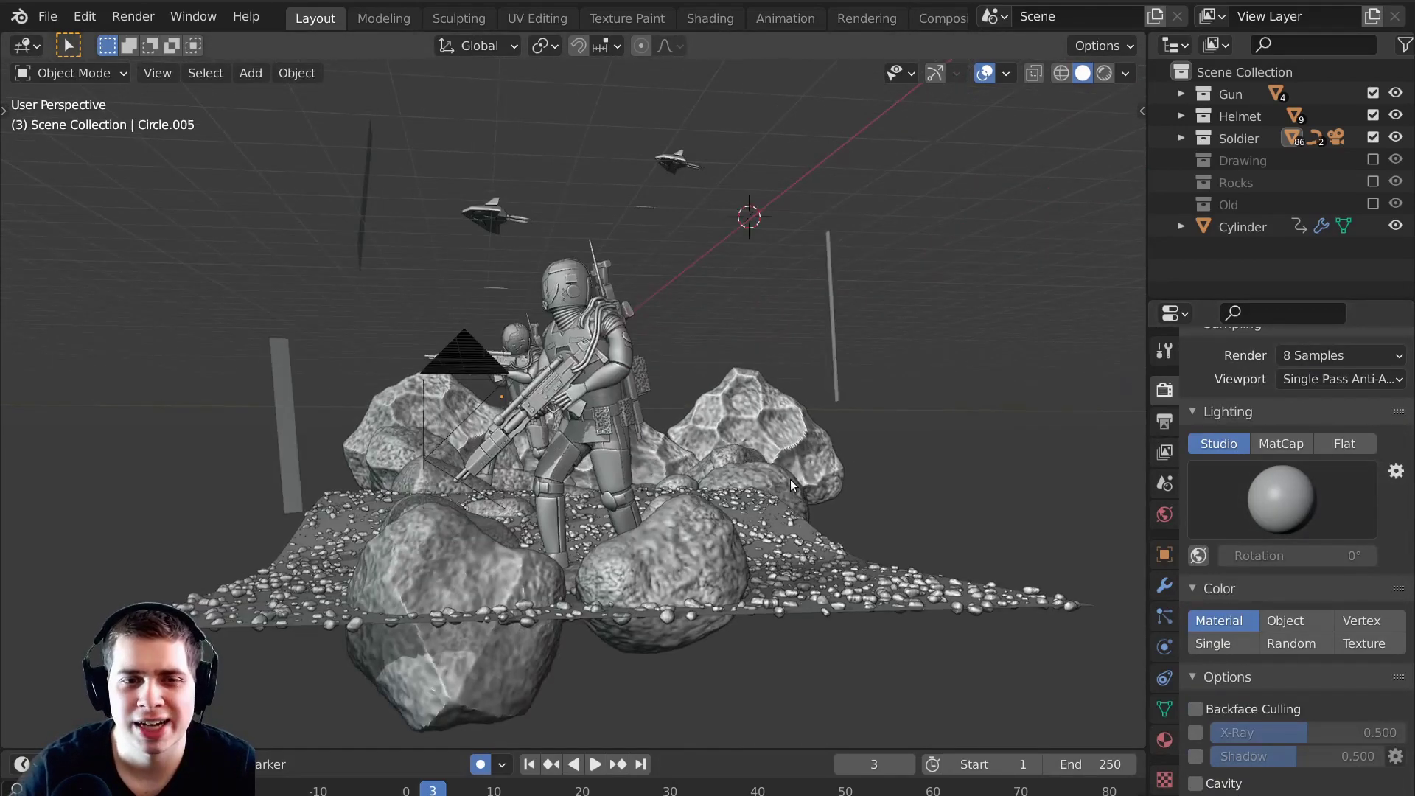
View through the camera in rendered shading with MatCap lighting and shadows at 0.643.
{"action": "key", "text": "KP_0"}
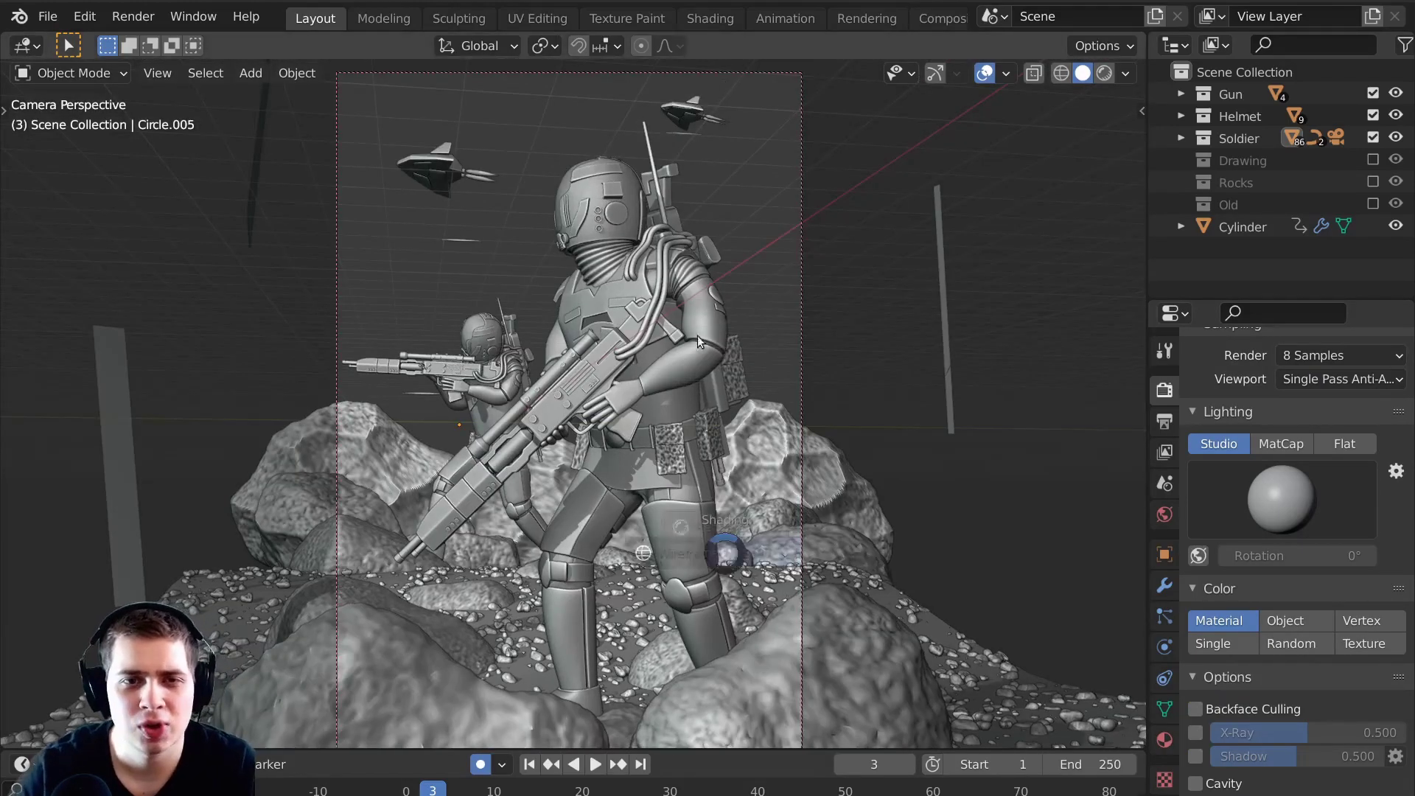
{"action": "key", "text": "z"}
{"action": "left_click", "coordinate": [1293, 444]}
{"action": "left_click", "coordinate": [1282, 499]}
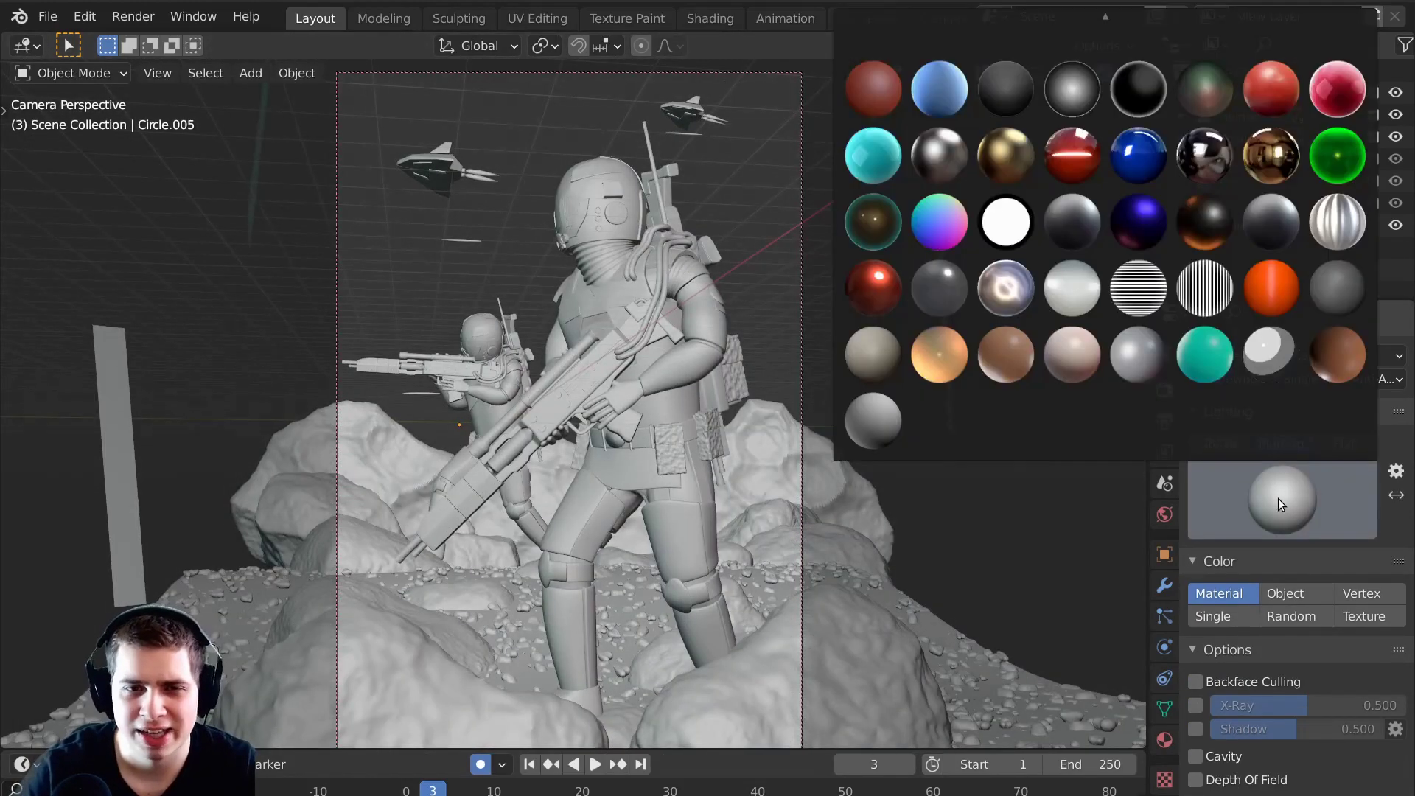
{"action": "scroll", "coordinate": [1279, 507], "scroll_direction": "down", "scroll_amount": 3}
{"action": "left_click", "coordinate": [1195, 641]}
{"action": "left_click_drag", "start_coordinate": [1254, 640], "coordinate": [1320, 640]}
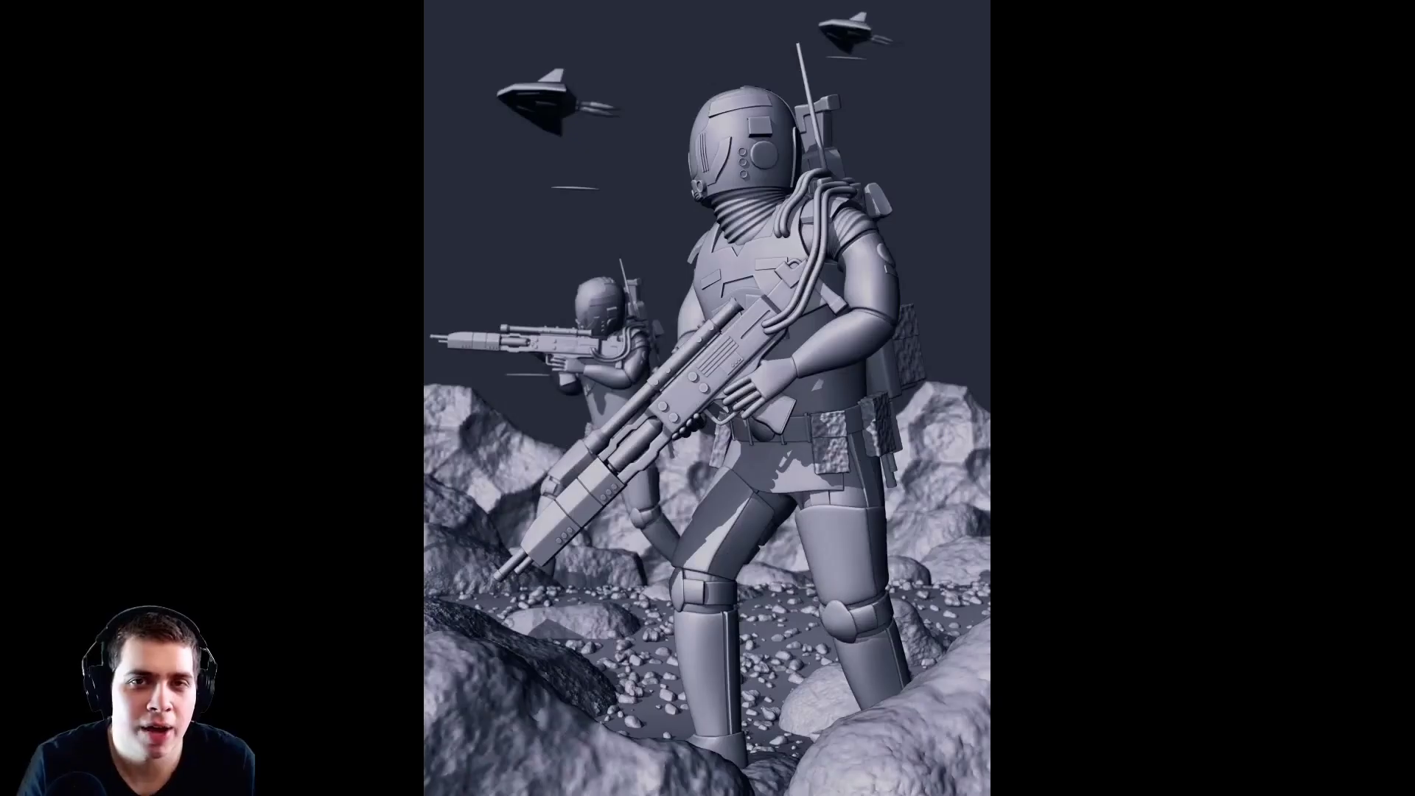
Zoom into the grey clay Workbench render to inspect it, then close the preview.
{"action": "scroll", "coordinate": [807, 116], "scroll_direction": "up", "scroll_amount": 3}
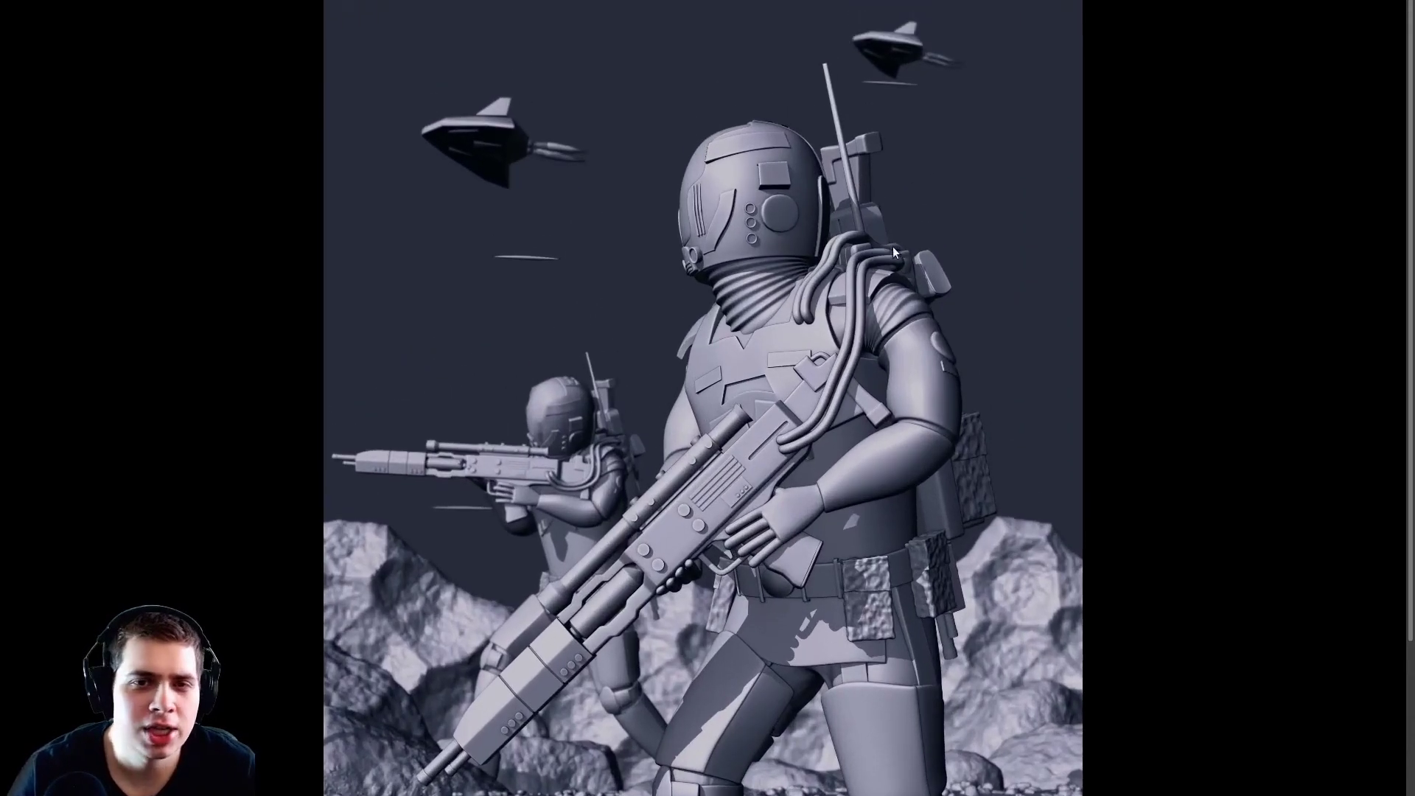
{"action": "scroll", "coordinate": [908, 311], "scroll_direction": "up", "scroll_amount": 2}
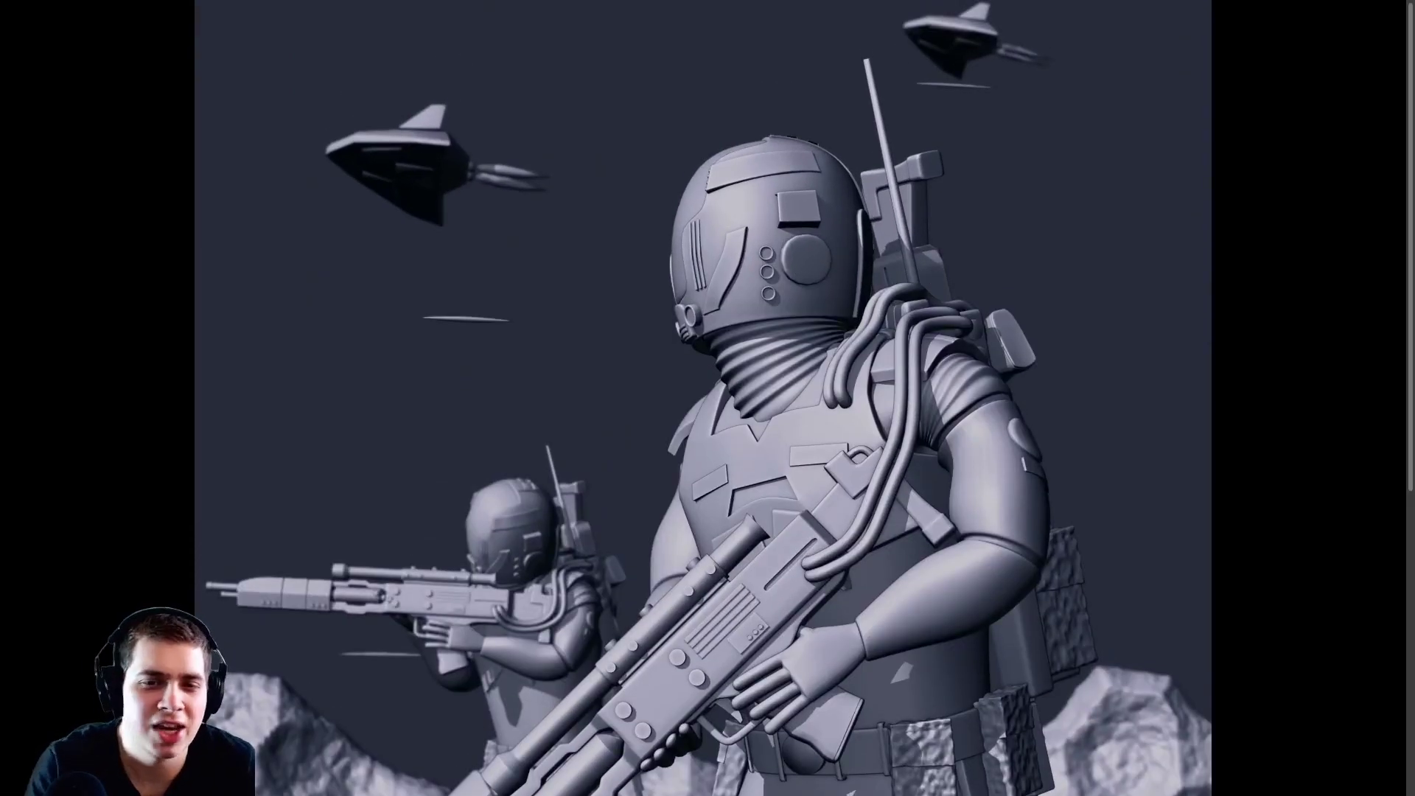
{"action": "scroll", "coordinate": [928, 295], "scroll_direction": "down", "scroll_amount": 1}
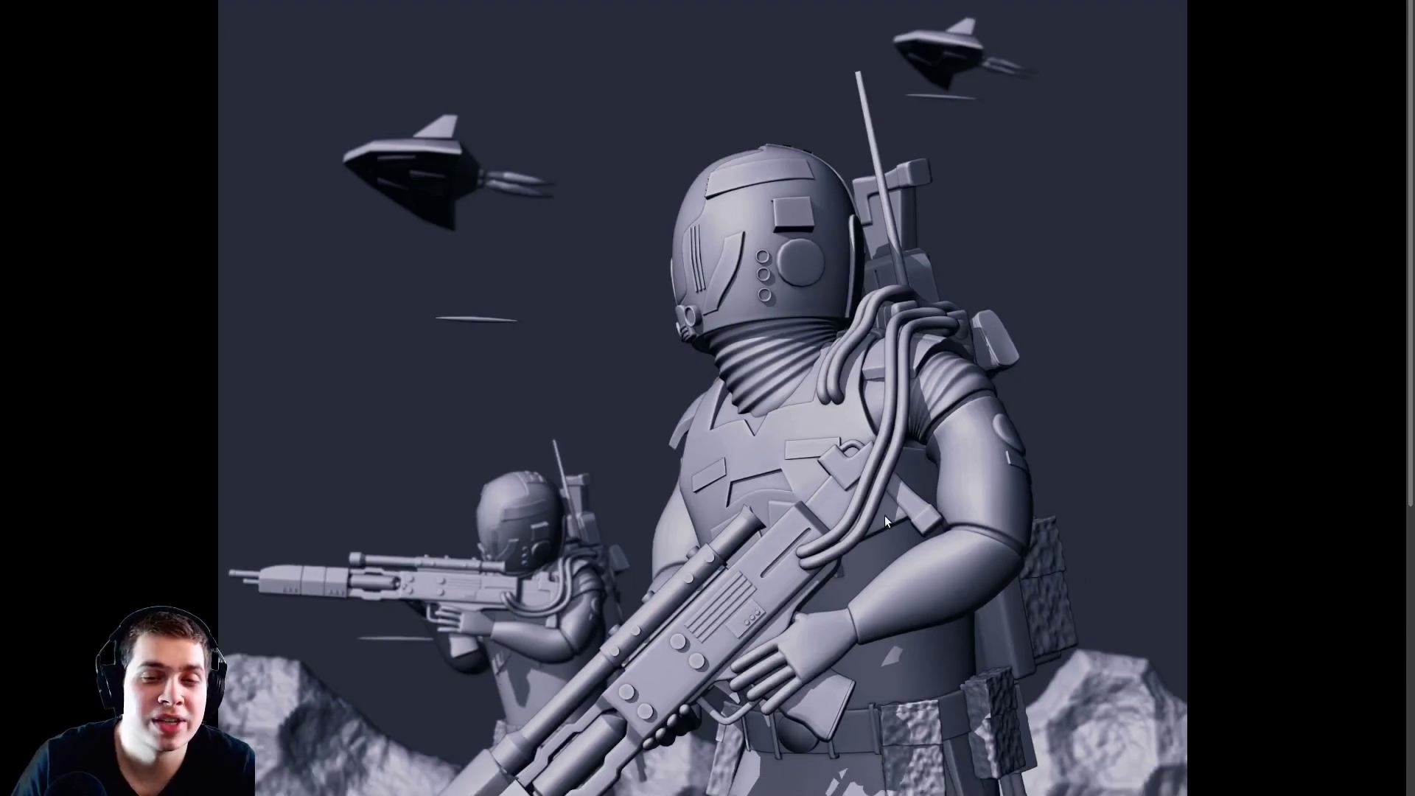
{"action": "scroll", "coordinate": [882, 512], "scroll_direction": "up", "scroll_amount": 1}
{"action": "key", "text": "Escape"}
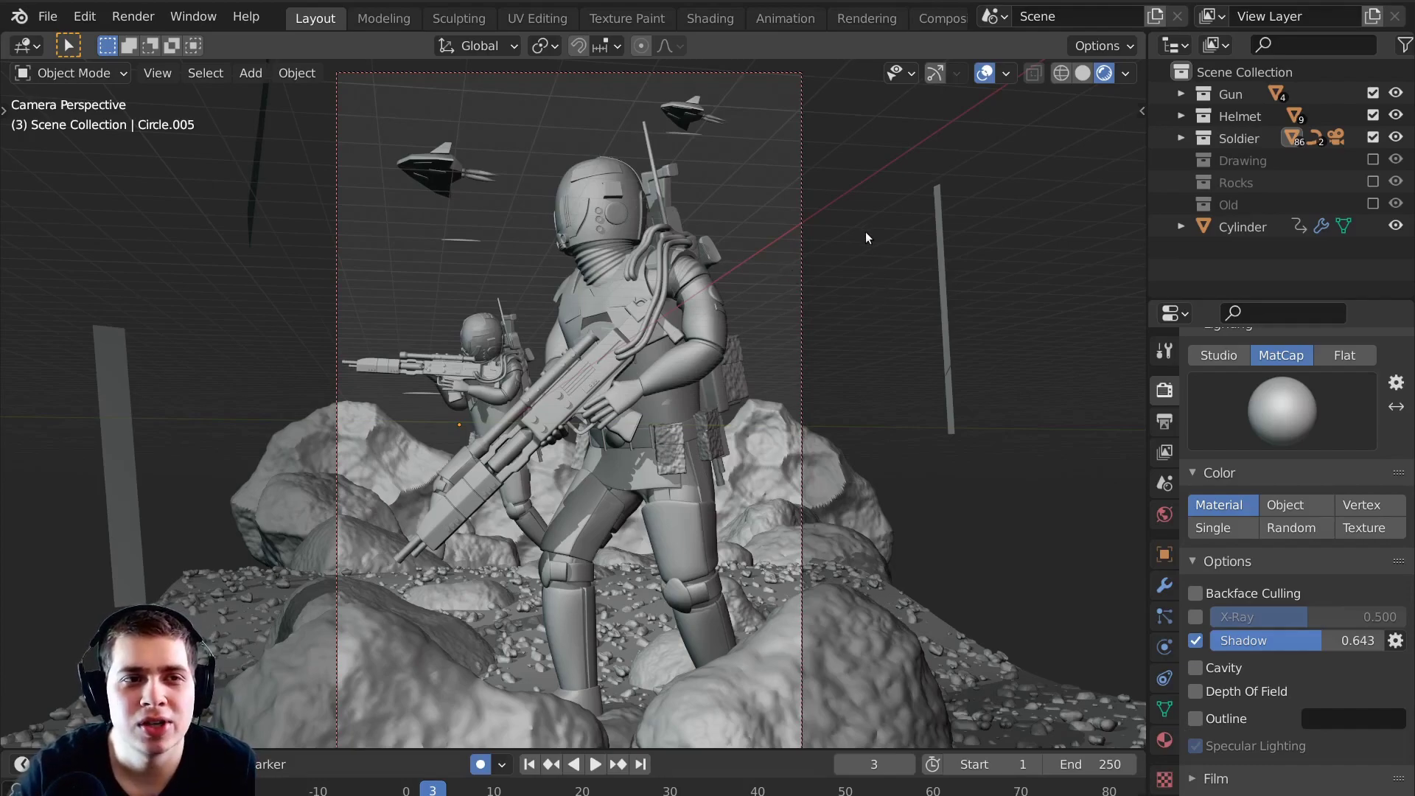
Make a Viewport Render Image of the camera view and zoom in on the helmet and spaceship.
{"action": "left_click", "coordinate": [155, 75]}
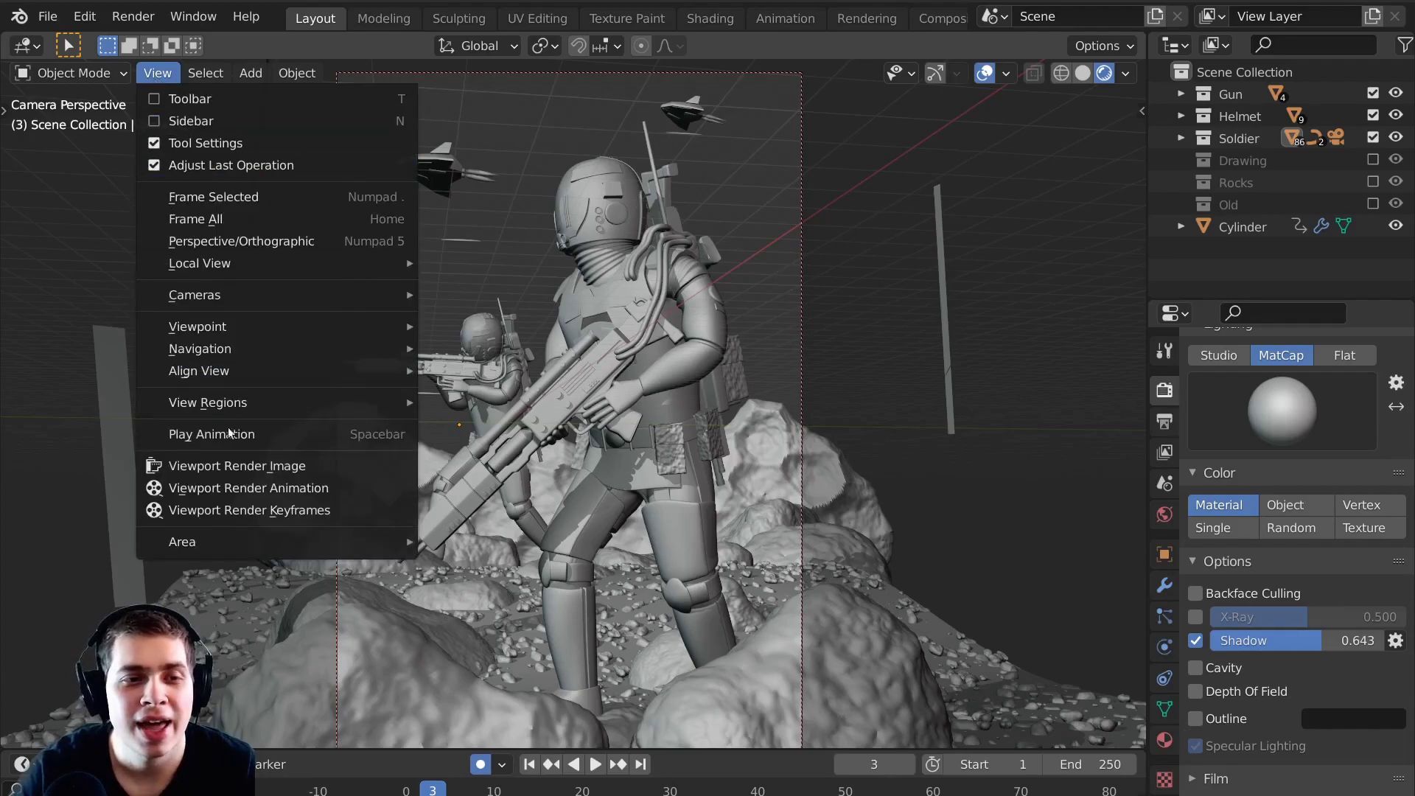
{"action": "left_click", "coordinate": [206, 467]}
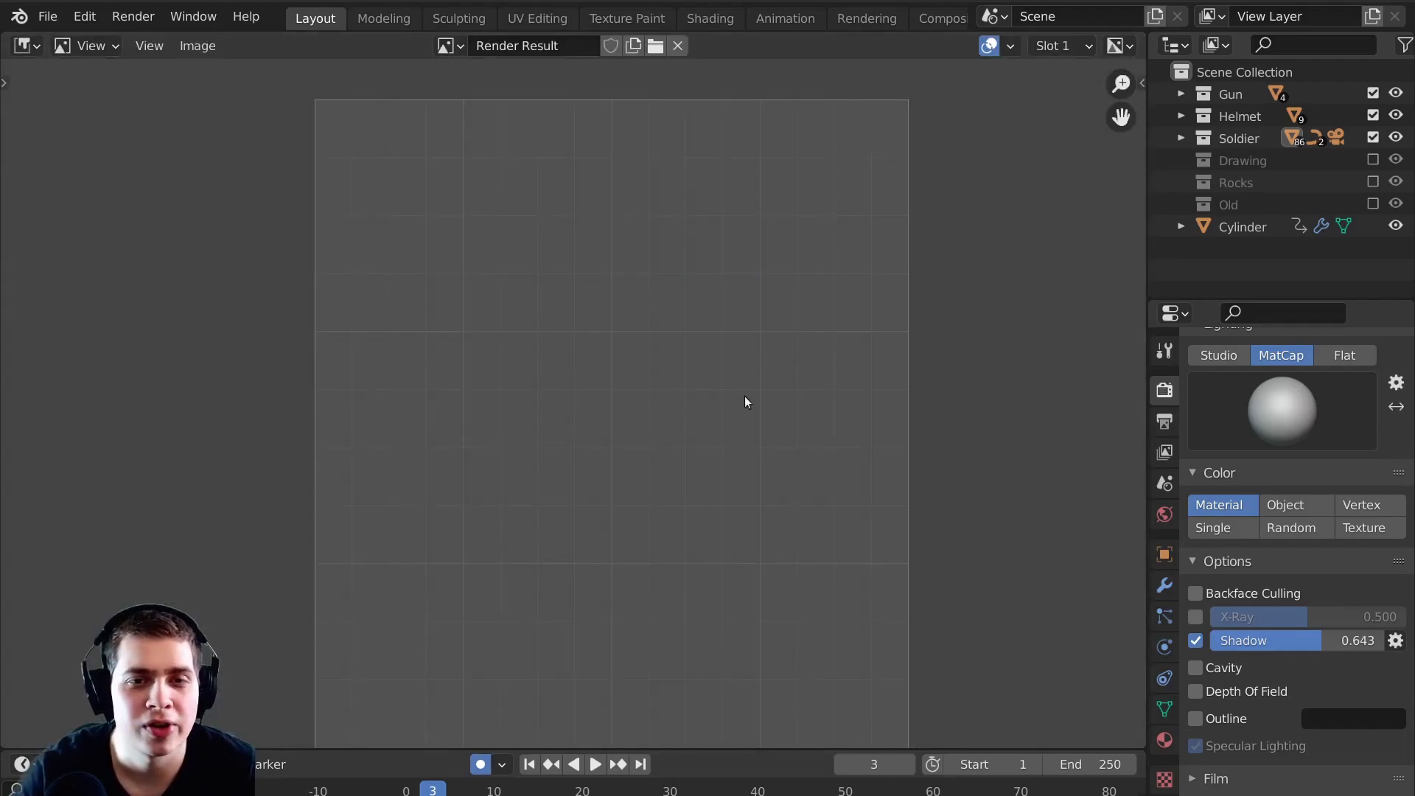
{"action": "scroll", "coordinate": [745, 354], "scroll_direction": "up", "scroll_amount": 5}
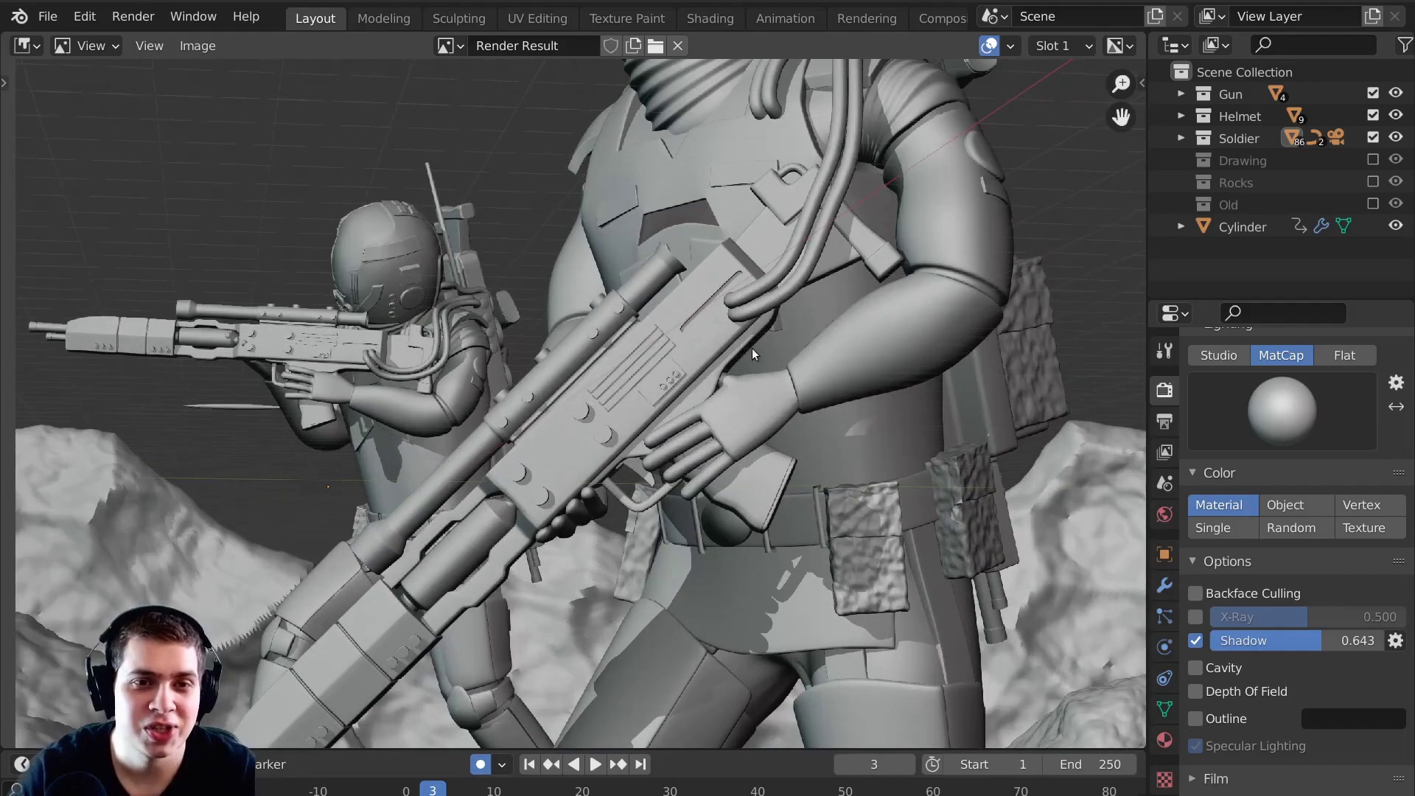
{"action": "middle_click_drag", "start_coordinate": [751, 348], "coordinate": [544, 409]}
{"action": "scroll", "coordinate": [534, 184], "scroll_direction": "up", "scroll_amount": 5}
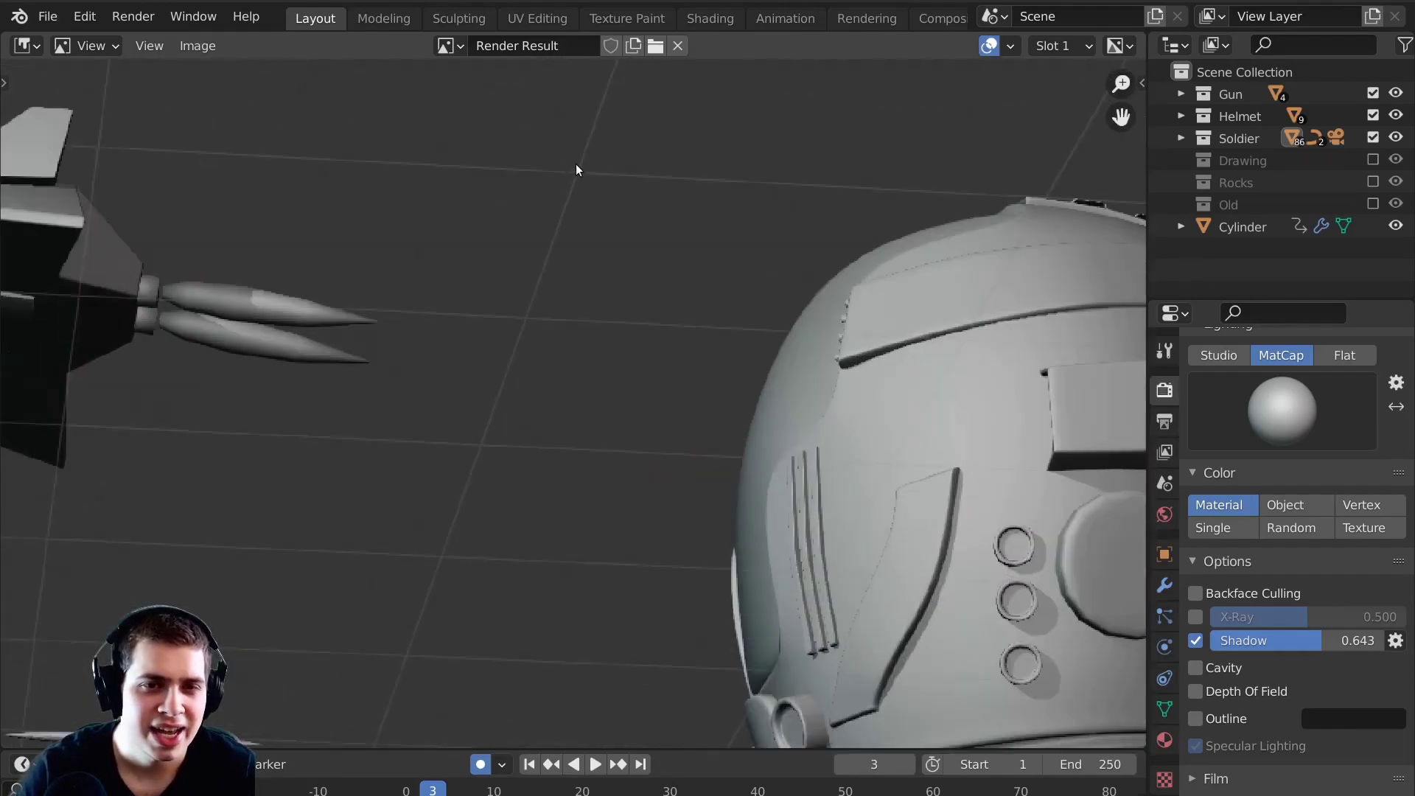
{"action": "key", "text": "Home"}
Make a second viewport render showing orange outlines around every object, then close it.
{"action": "key", "text": "shift+F5"}
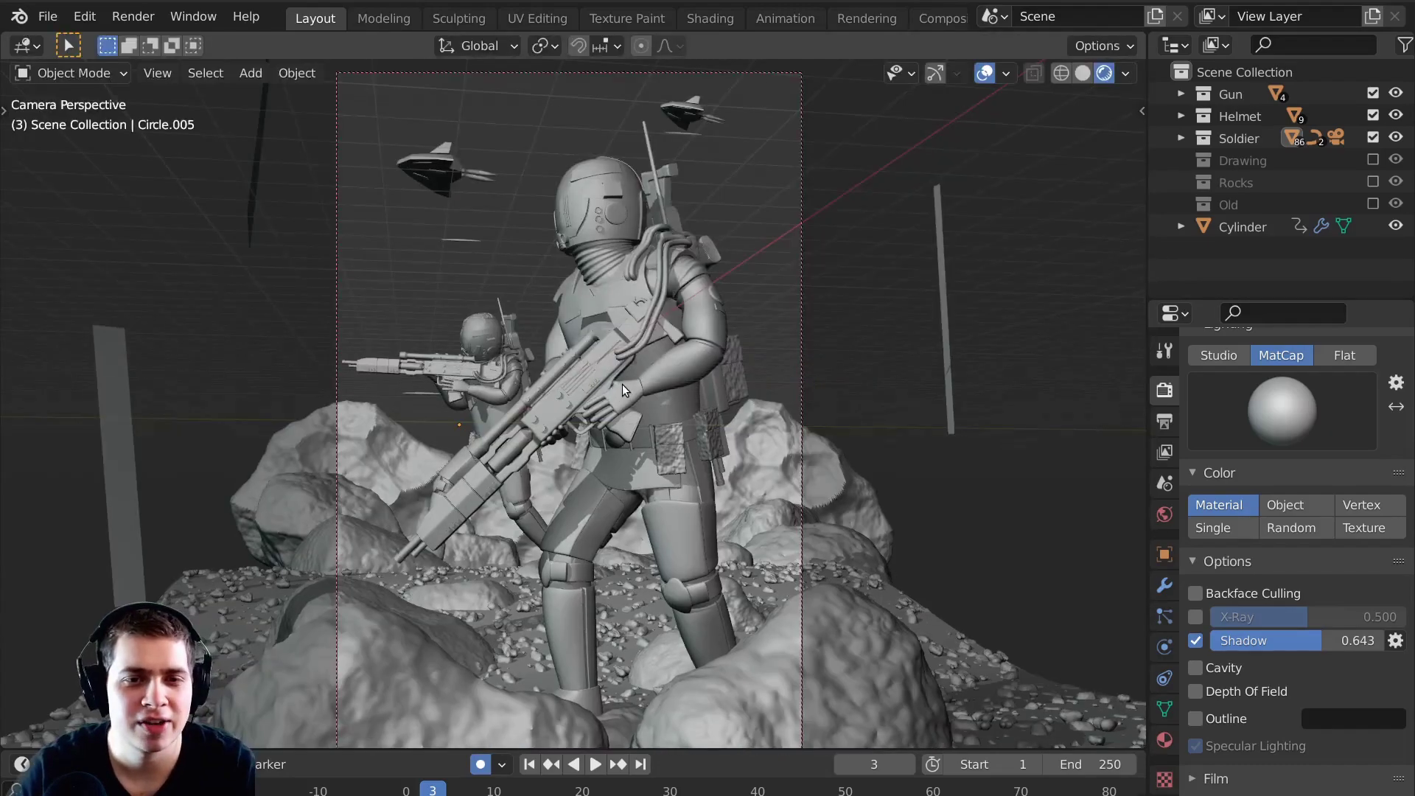
{"action": "left_click", "coordinate": [157, 72]}
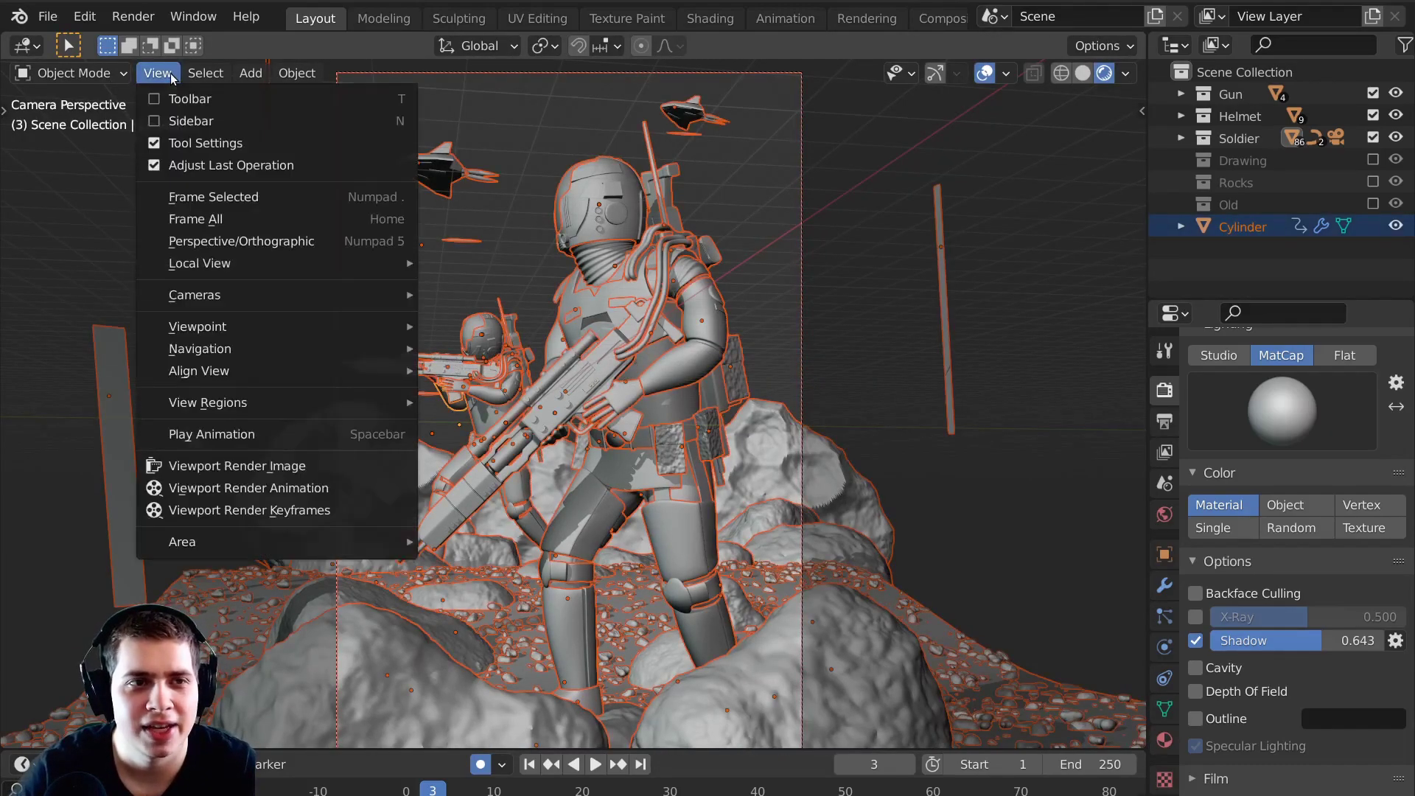
{"action": "left_click", "coordinate": [239, 466]}
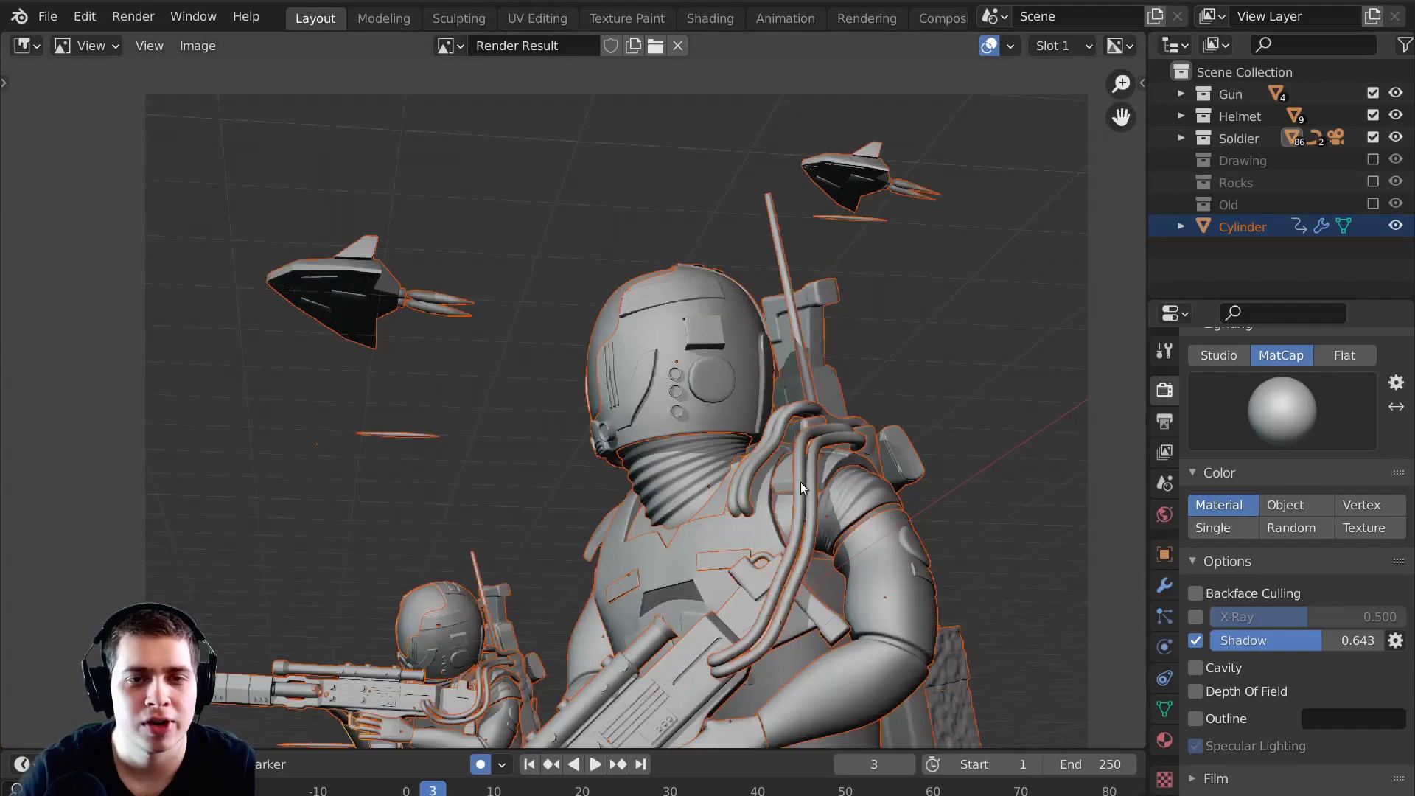
{"action": "scroll", "coordinate": [722, 406], "scroll_direction": "up", "scroll_amount": 3}
{"action": "scroll", "coordinate": [723, 407], "scroll_direction": "up", "scroll_amount": 1}
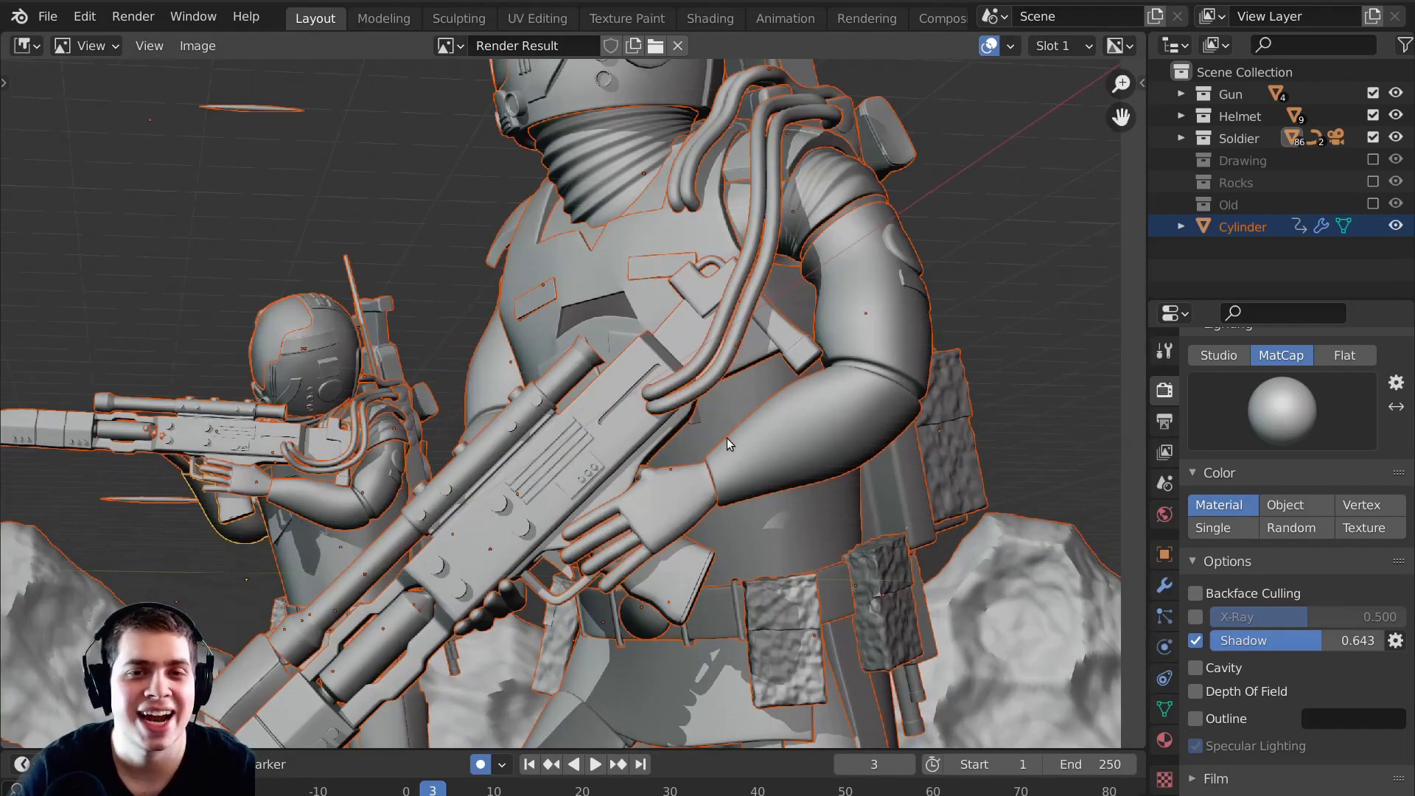
{"action": "scroll", "coordinate": [727, 441], "scroll_direction": "up", "scroll_amount": 1}
{"action": "scroll", "coordinate": [664, 456], "scroll_direction": "down", "scroll_amount": 3}
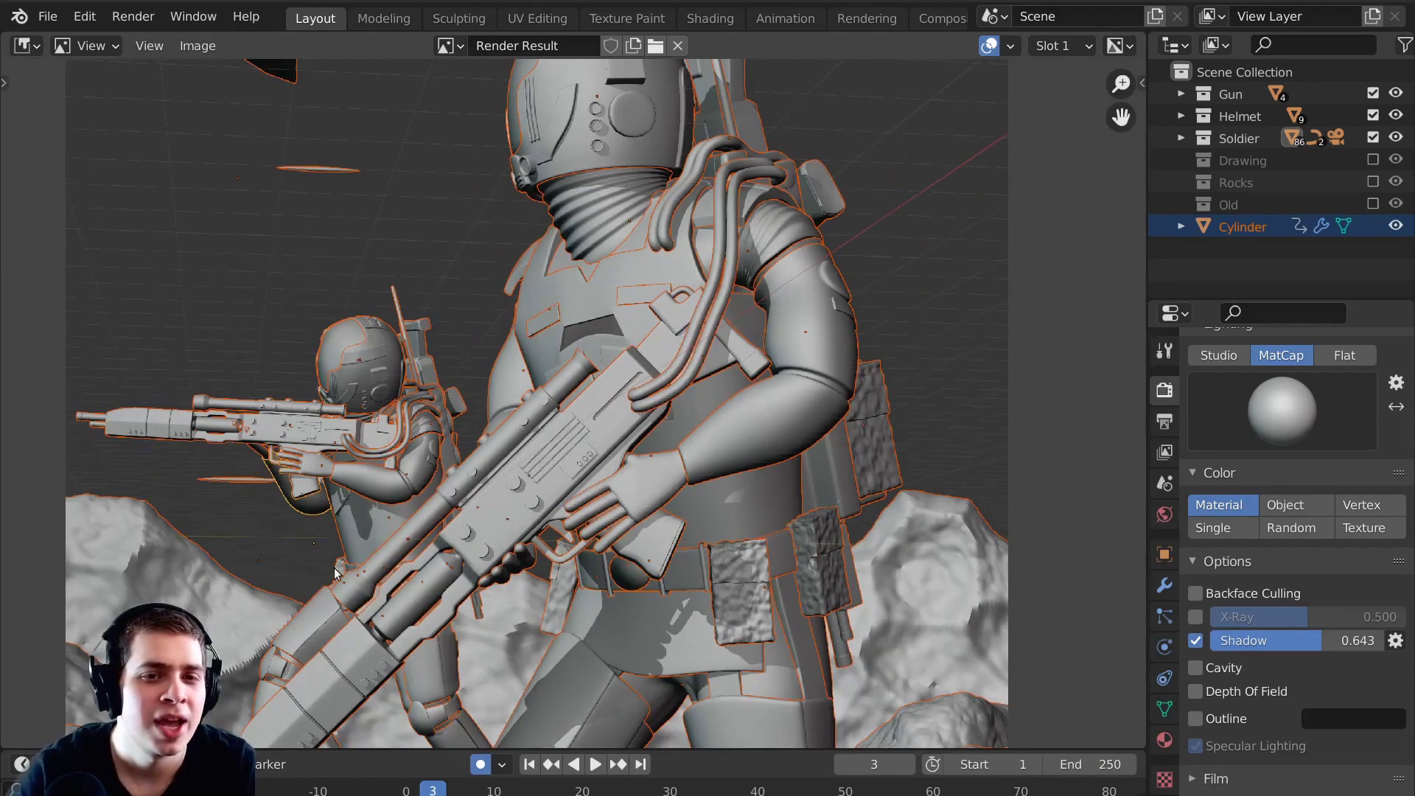
{"action": "scroll", "coordinate": [670, 249], "scroll_direction": "down", "scroll_amount": 1}
{"action": "key", "text": "Escape"}
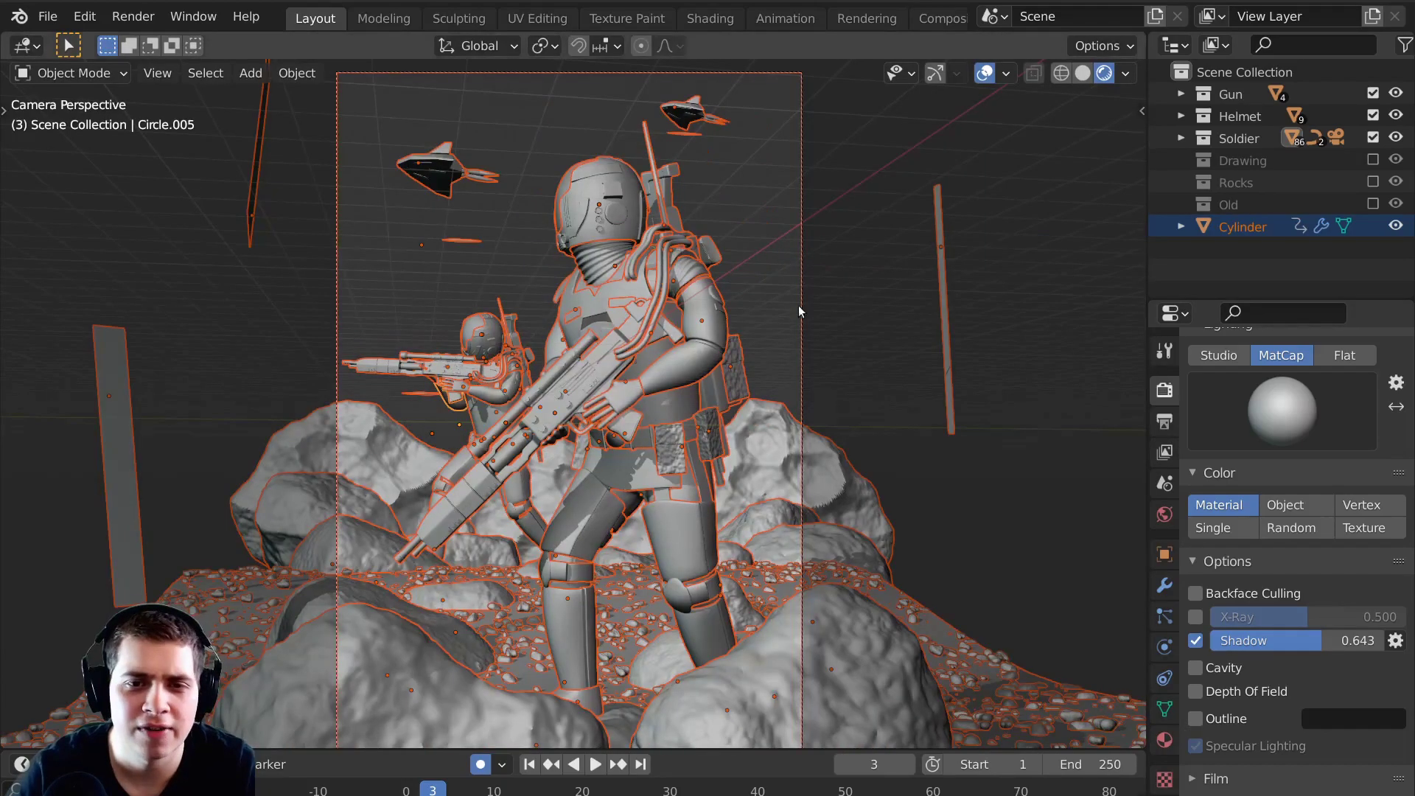
{"action": "scroll", "coordinate": [798, 305], "scroll_direction": "down", "scroll_amount": 2}
Select the scene camera and look through it.
{"action": "left_click", "coordinate": [735, 278]}
{"action": "middle_click_drag", "start_coordinate": [735, 278], "coordinate": [730, 288]}
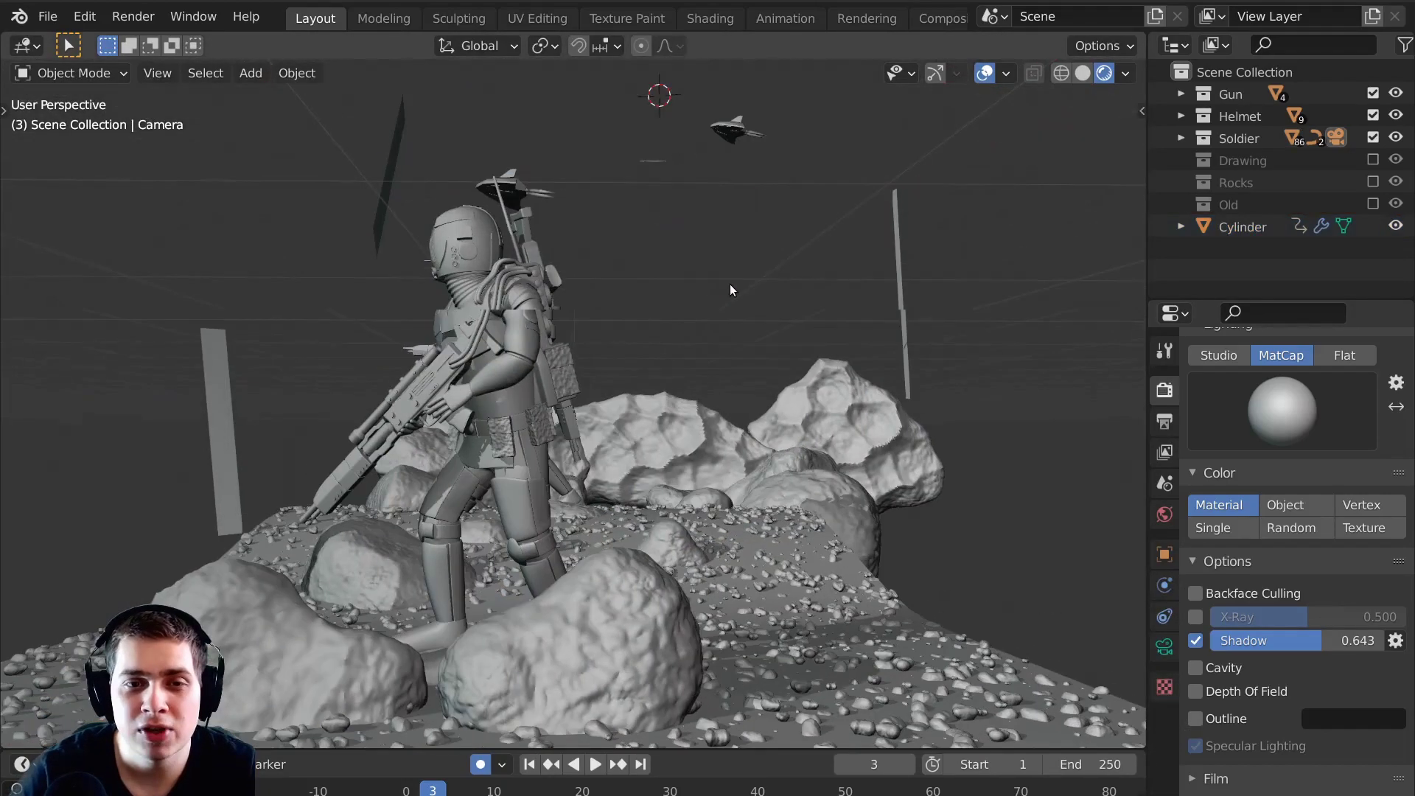
{"action": "key", "text": "KP_0"}
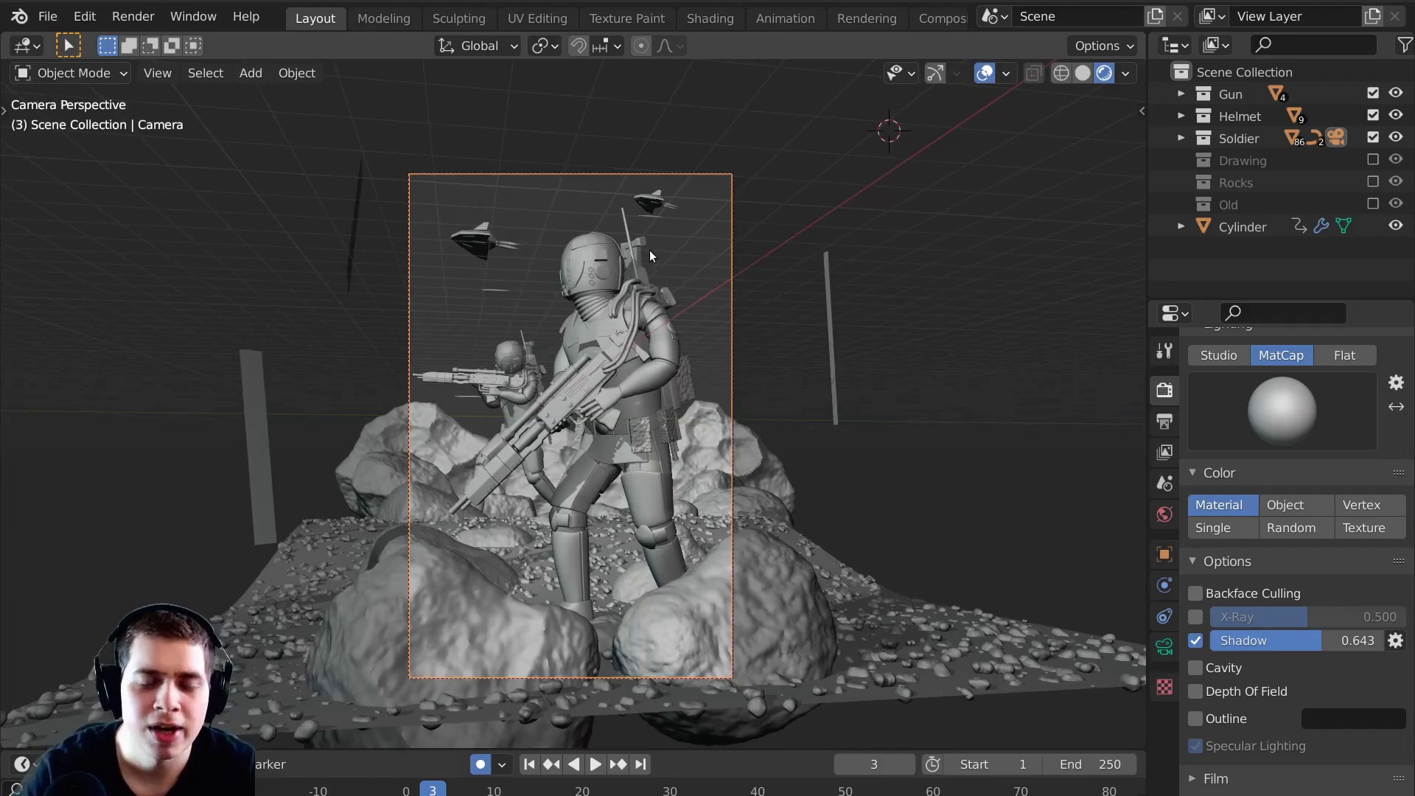
{"action": "scroll", "coordinate": [684, 250], "scroll_direction": "up", "scroll_amount": 1}
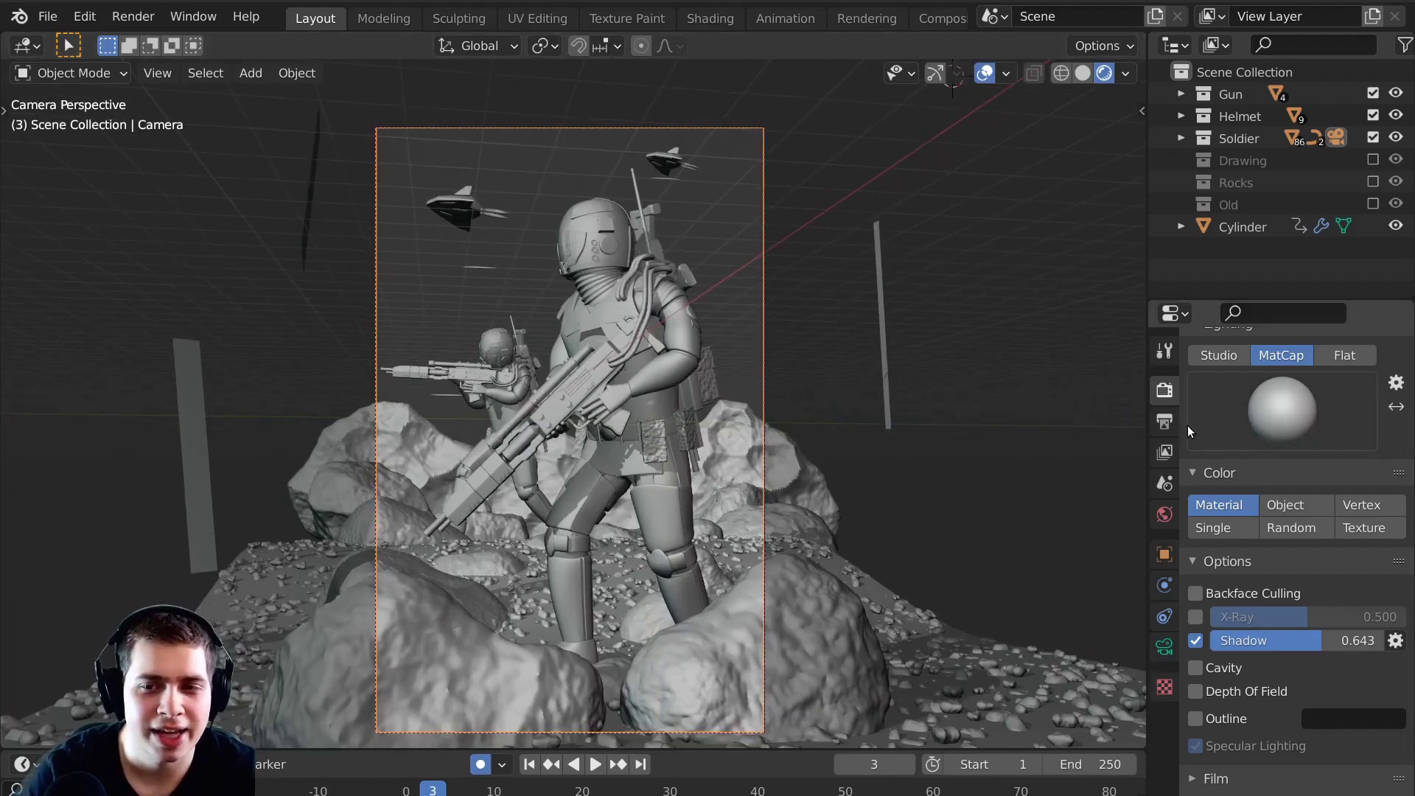
Show the output dimensions (1080 × 1686 px at 200%) and orbit to a free view of the rocks.
{"action": "left_click", "coordinate": [1165, 421]}
{"action": "scroll", "coordinate": [1290, 442], "scroll_direction": "up", "scroll_amount": 5}
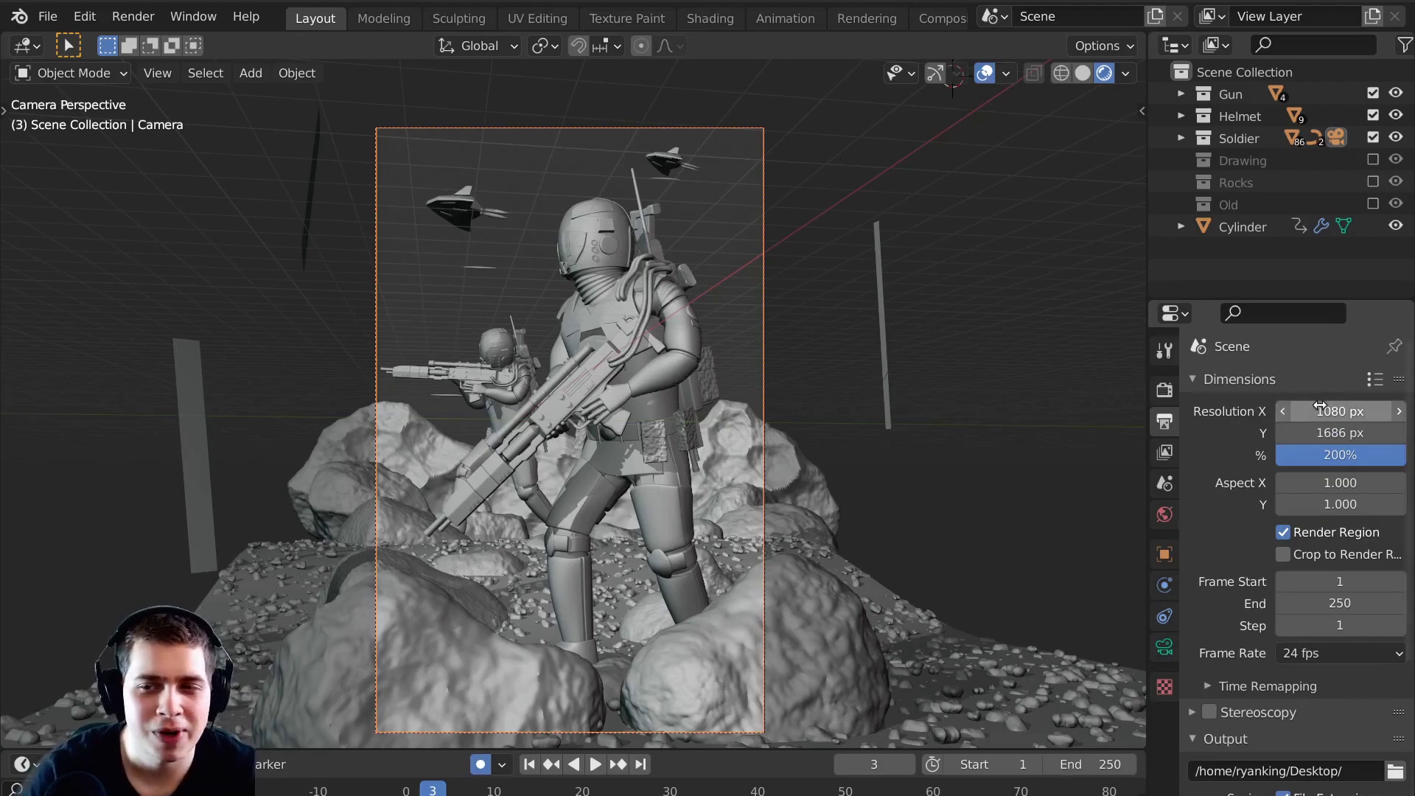
{"action": "middle_click_drag", "start_coordinate": [782, 375], "coordinate": [737, 347]}
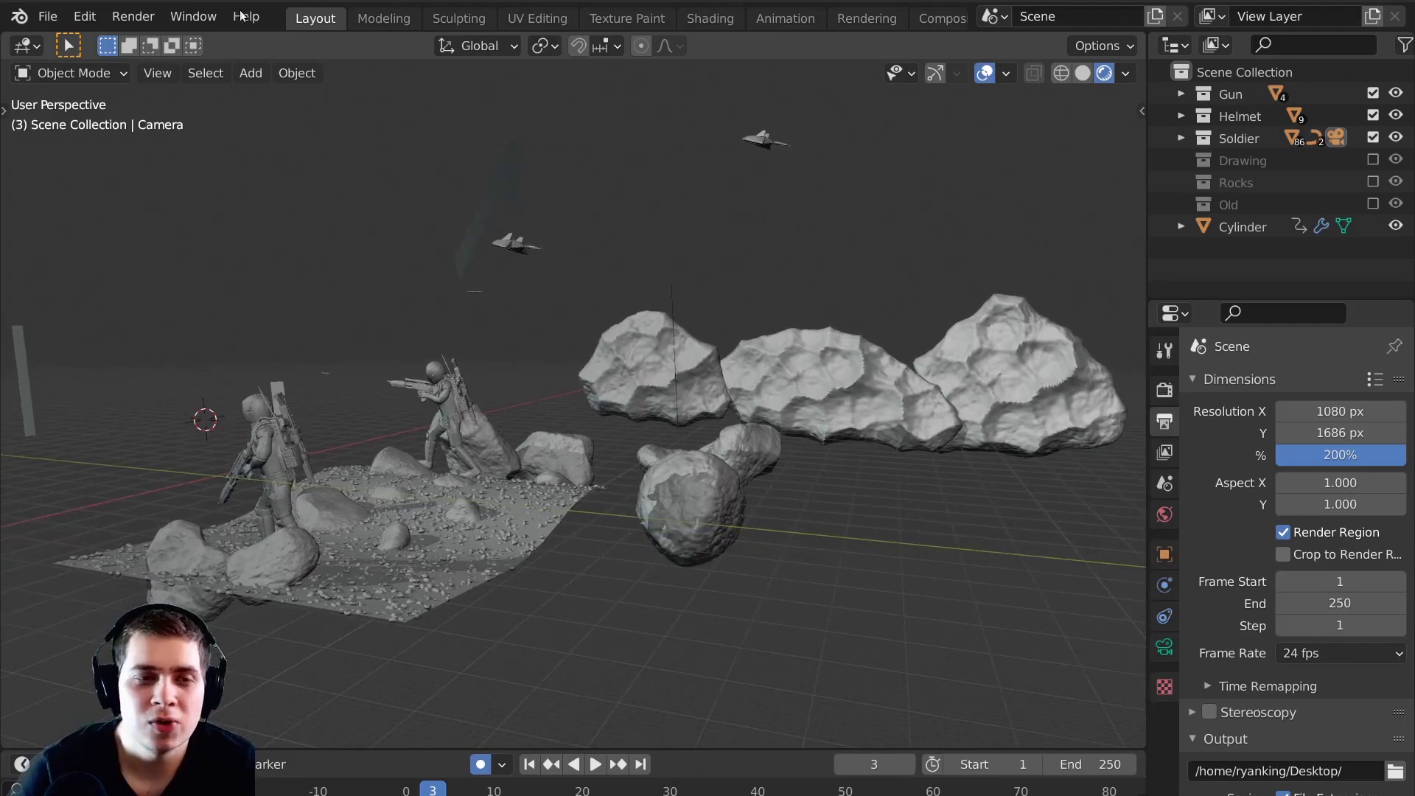
Viewport-render the free view, recenter and close it, then switch back to solid shading.
{"action": "left_click", "coordinate": [158, 73]}
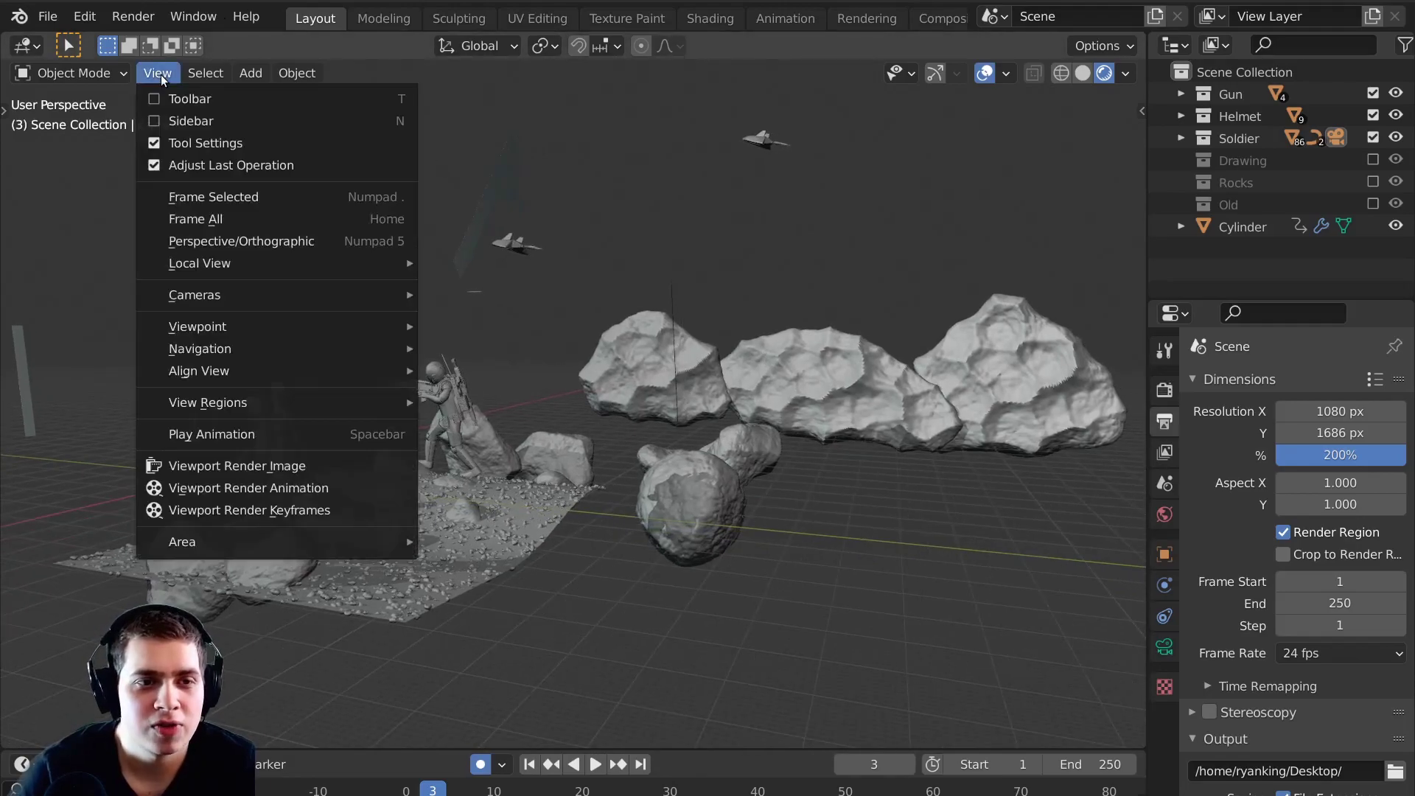
{"action": "left_click", "coordinate": [220, 465]}
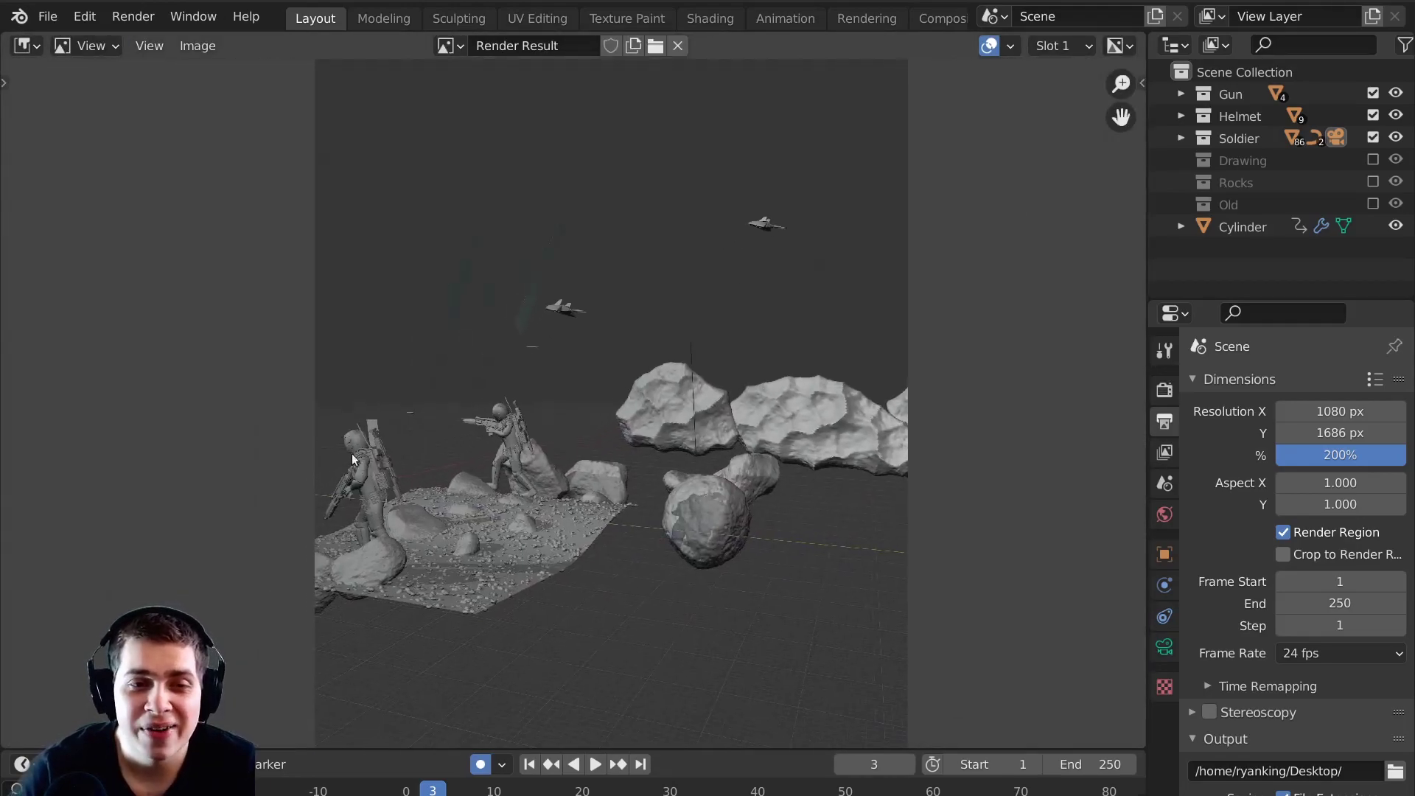
{"action": "scroll", "coordinate": [562, 427], "scroll_direction": "up", "scroll_amount": 1}
{"action": "middle_click_drag", "start_coordinate": [560, 419], "coordinate": [588, 401]}
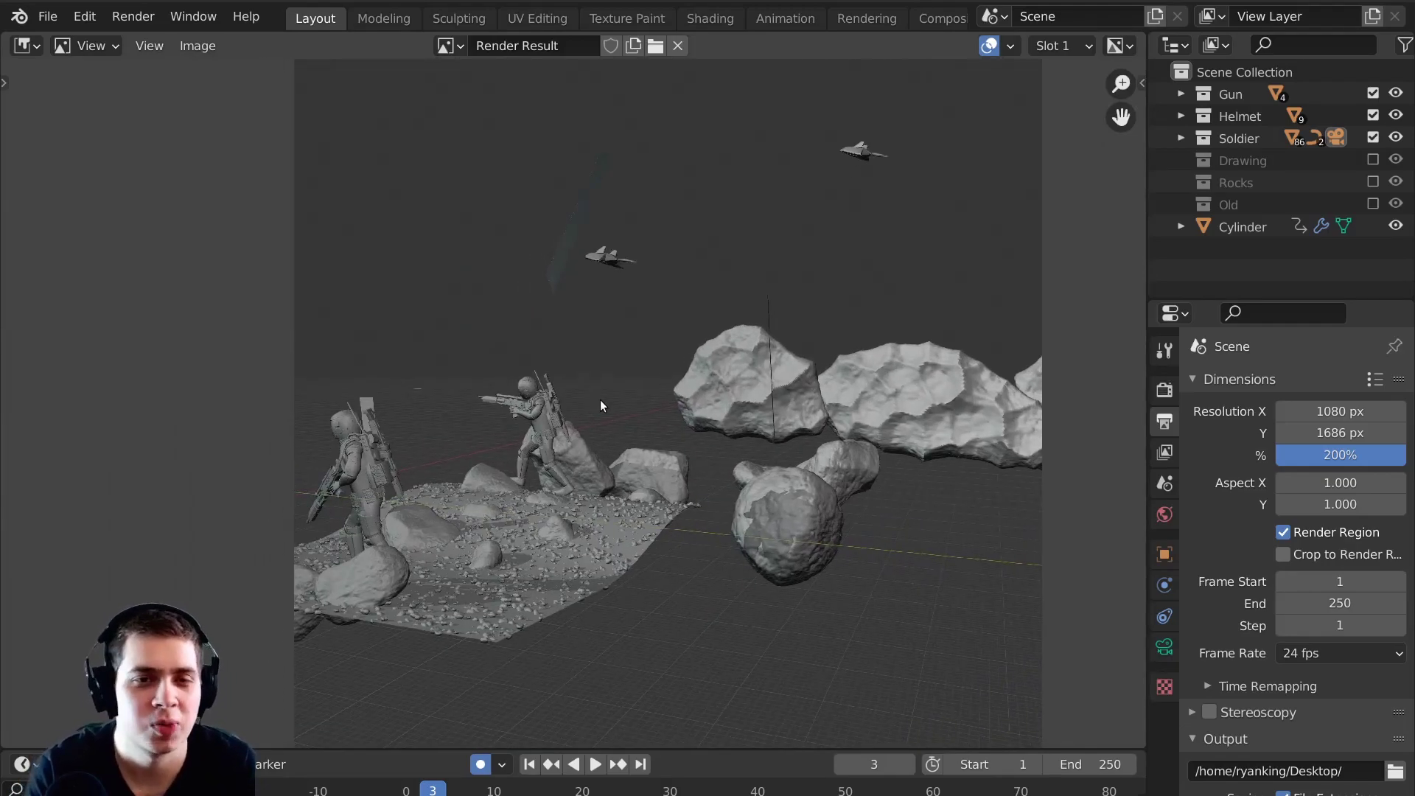
{"action": "key", "text": "Escape"}
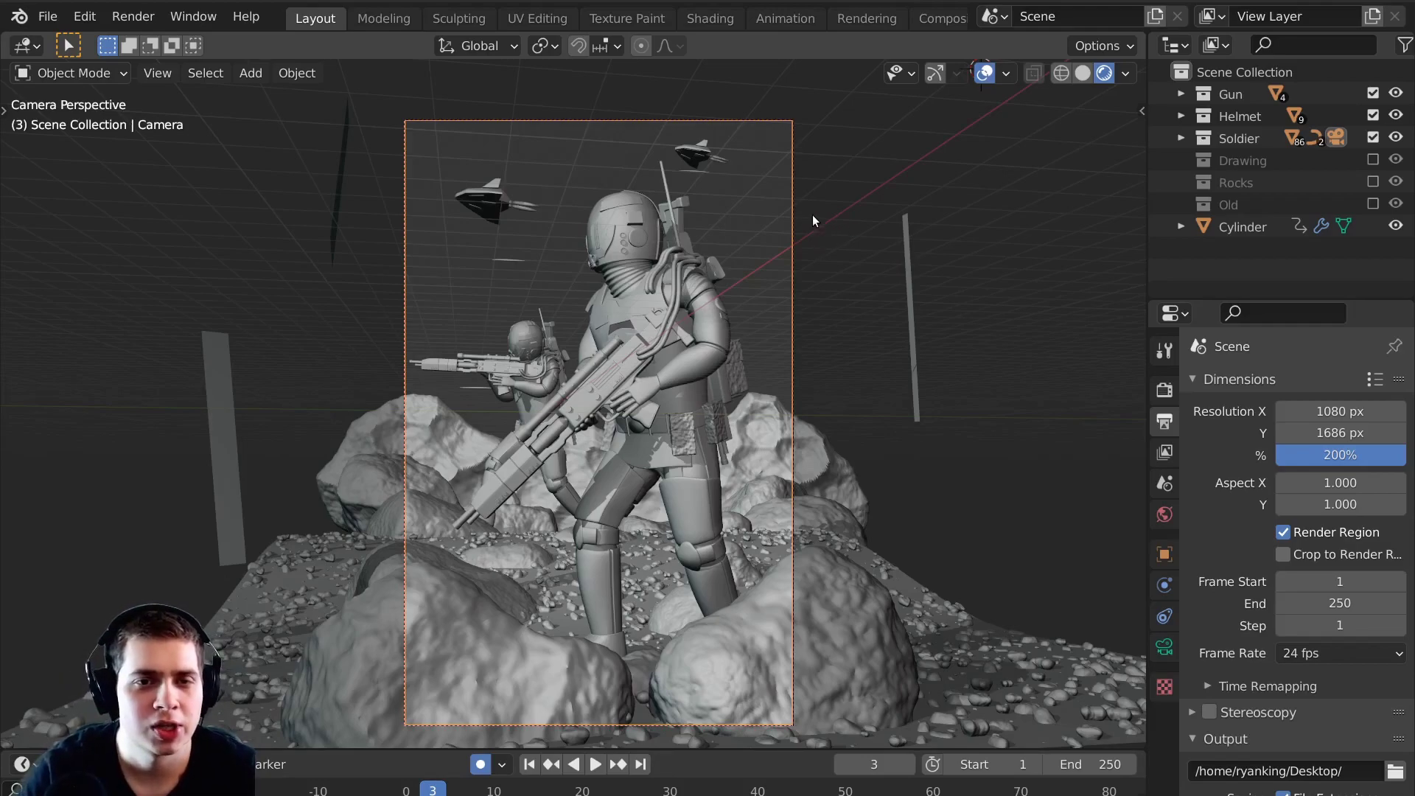
{"action": "key", "text": "z"}
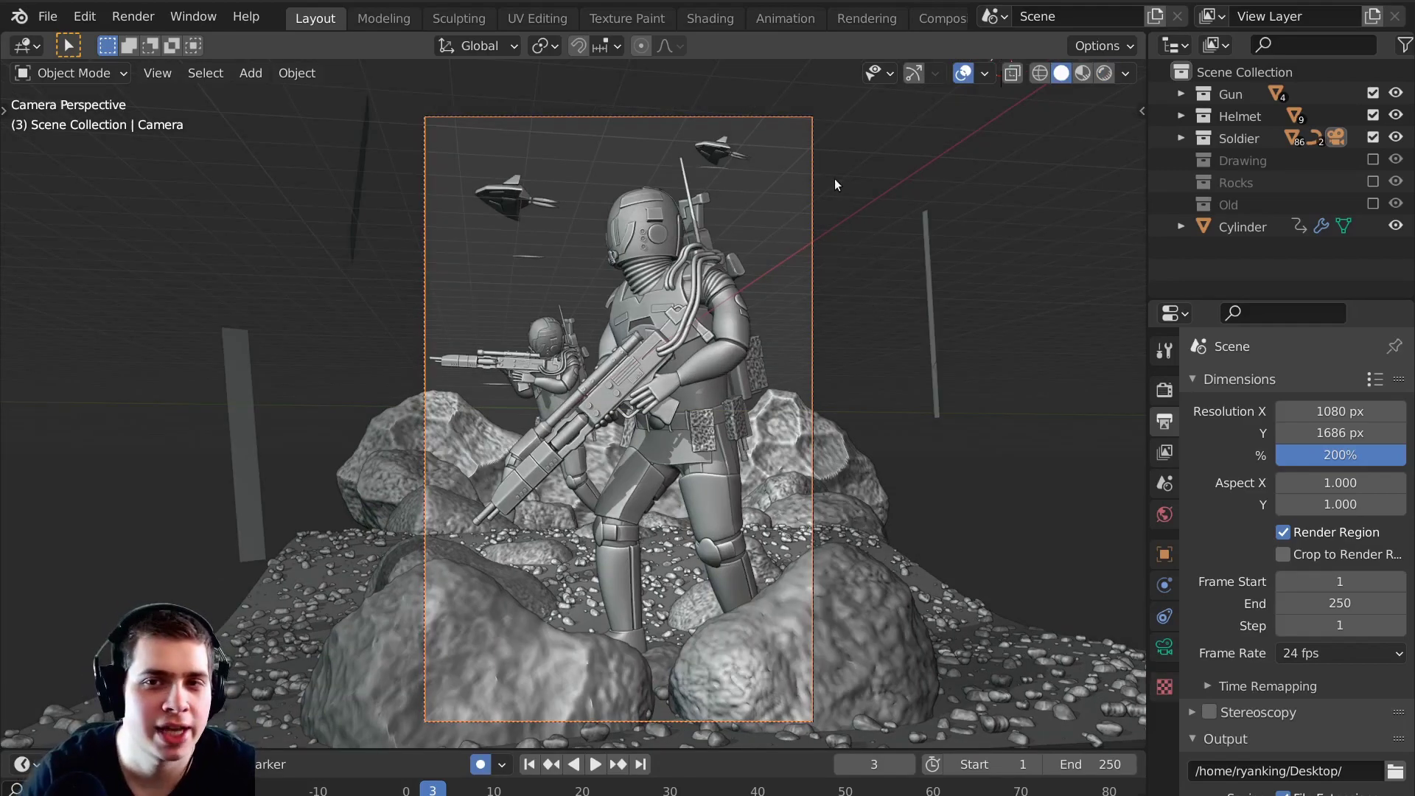
Turn on the Wireframe overlay at 1.000 for all objects in the Viewport Overlays.
{"action": "left_click", "coordinate": [985, 73]}
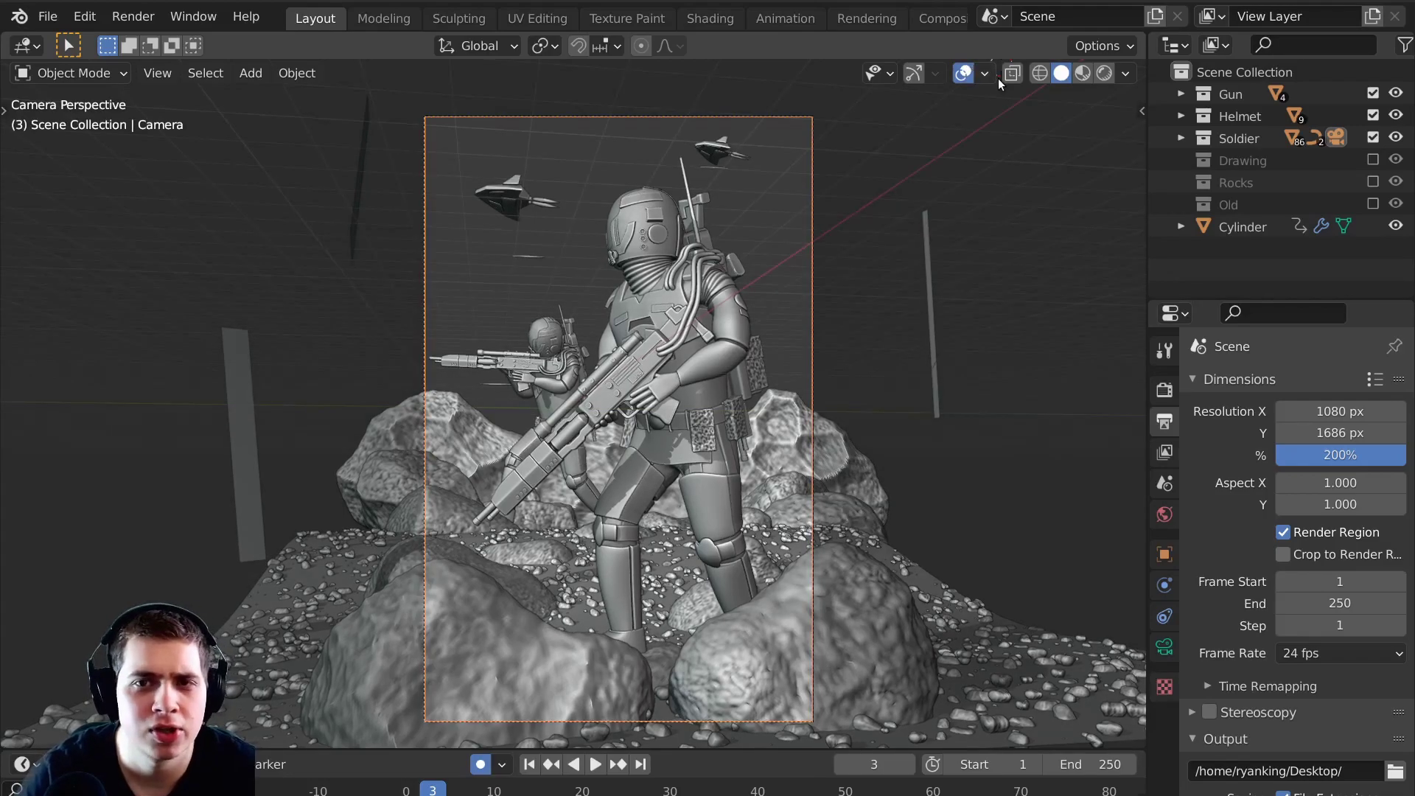
{"action": "left_click", "coordinate": [985, 73]}
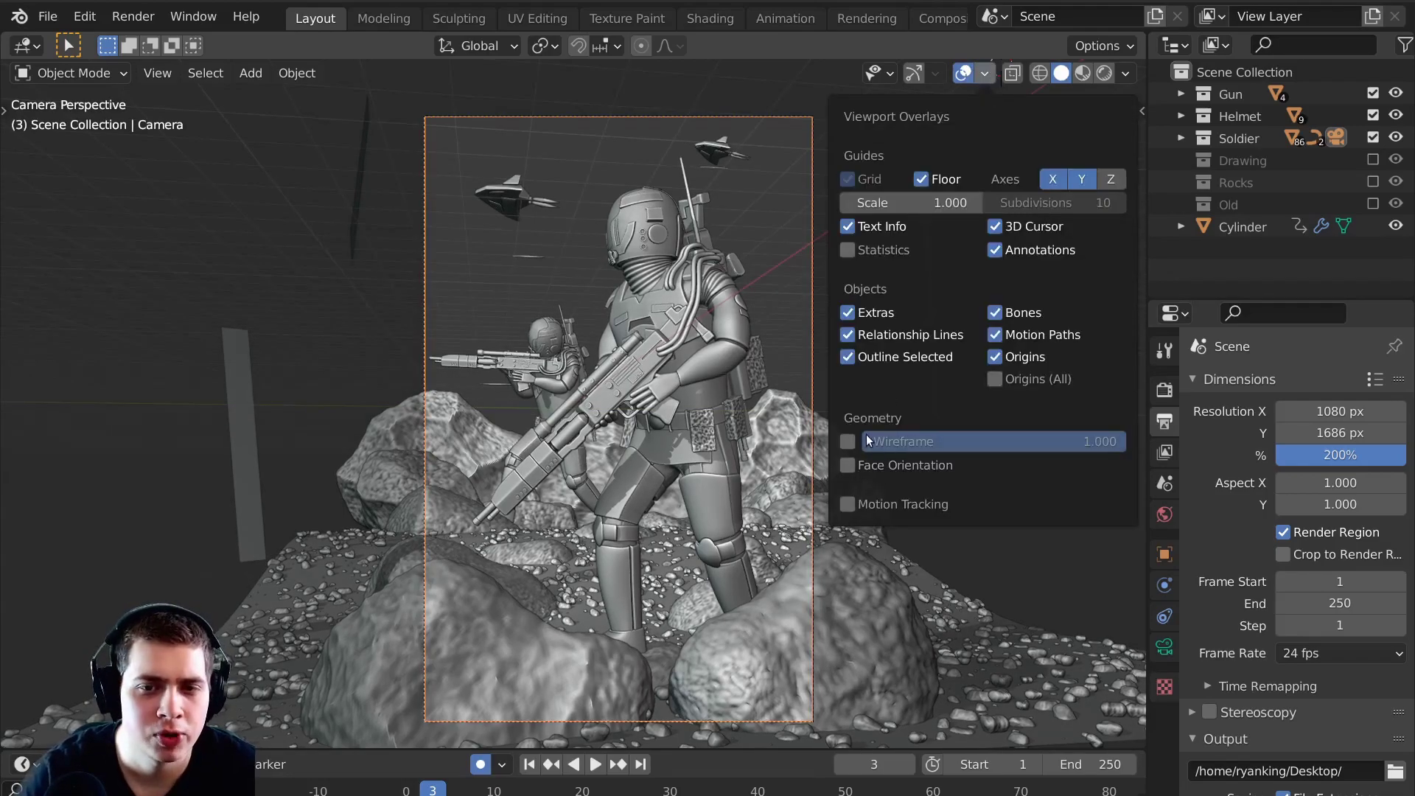
{"action": "left_click", "coordinate": [843, 441]}
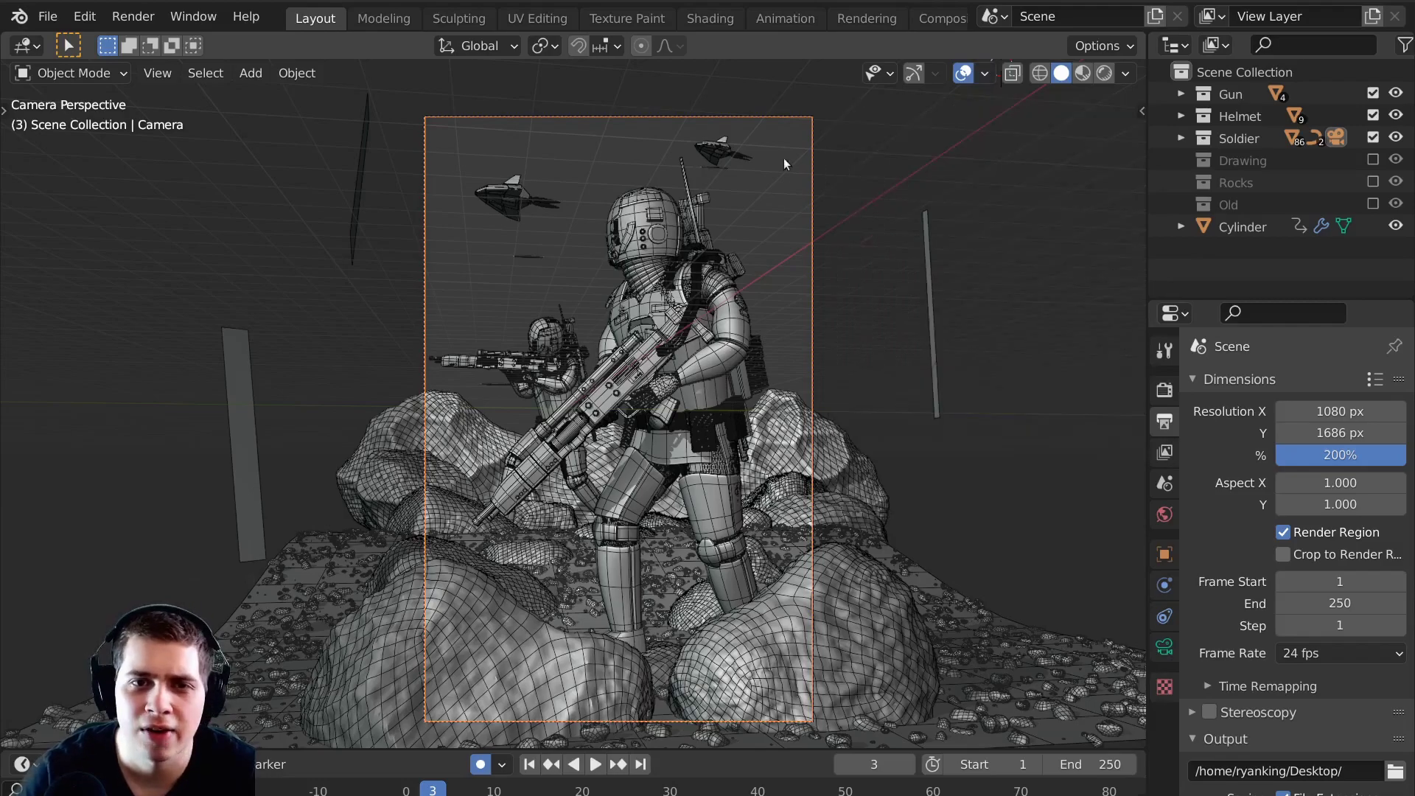
{"action": "left_click", "coordinate": [986, 74]}
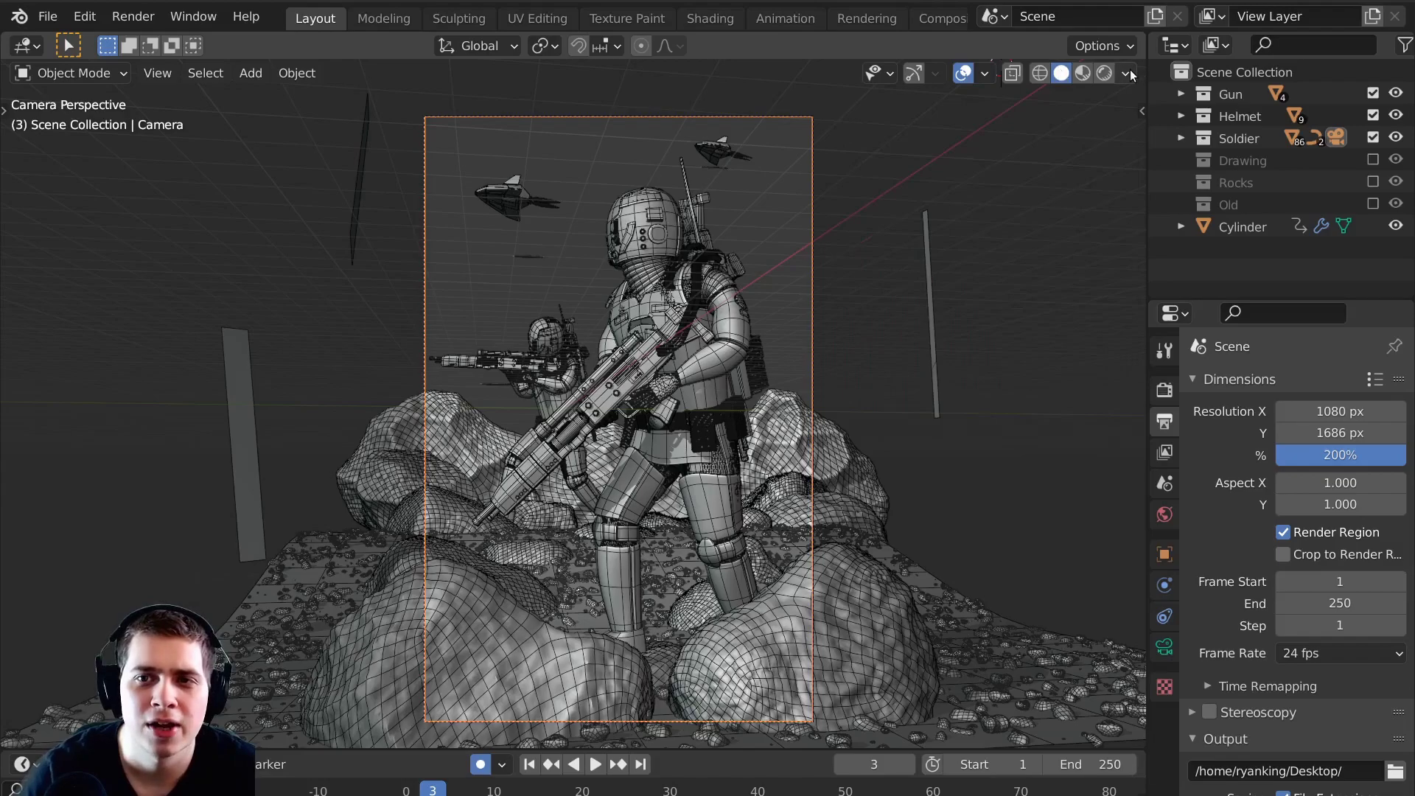
{"action": "left_click", "coordinate": [1125, 73]}
{"action": "left_click", "coordinate": [1079, 236]}
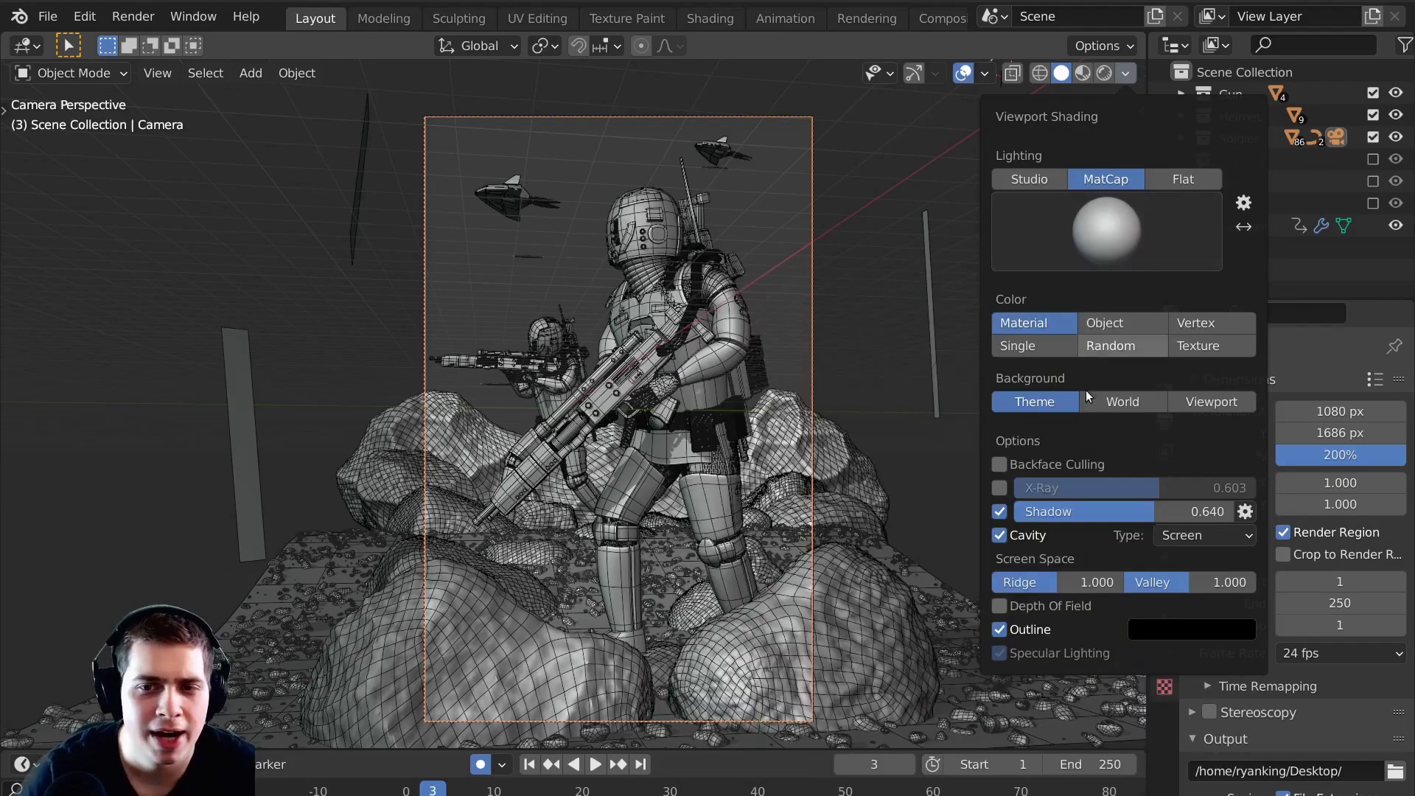
{"action": "left_click", "coordinate": [1000, 512]}
{"action": "left_click", "coordinate": [1000, 513]}
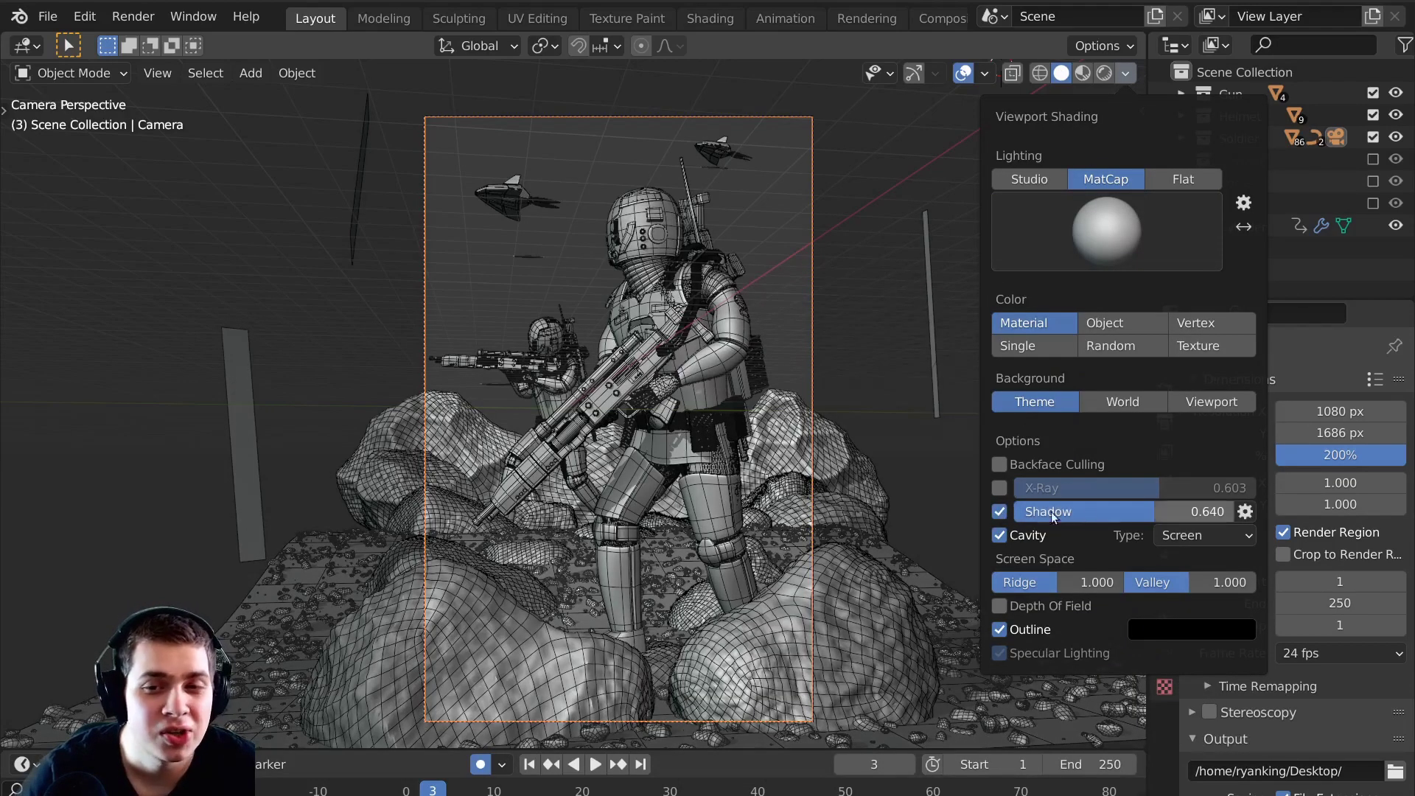
{"action": "scroll", "coordinate": [752, 146], "scroll_direction": "up", "scroll_amount": 1}
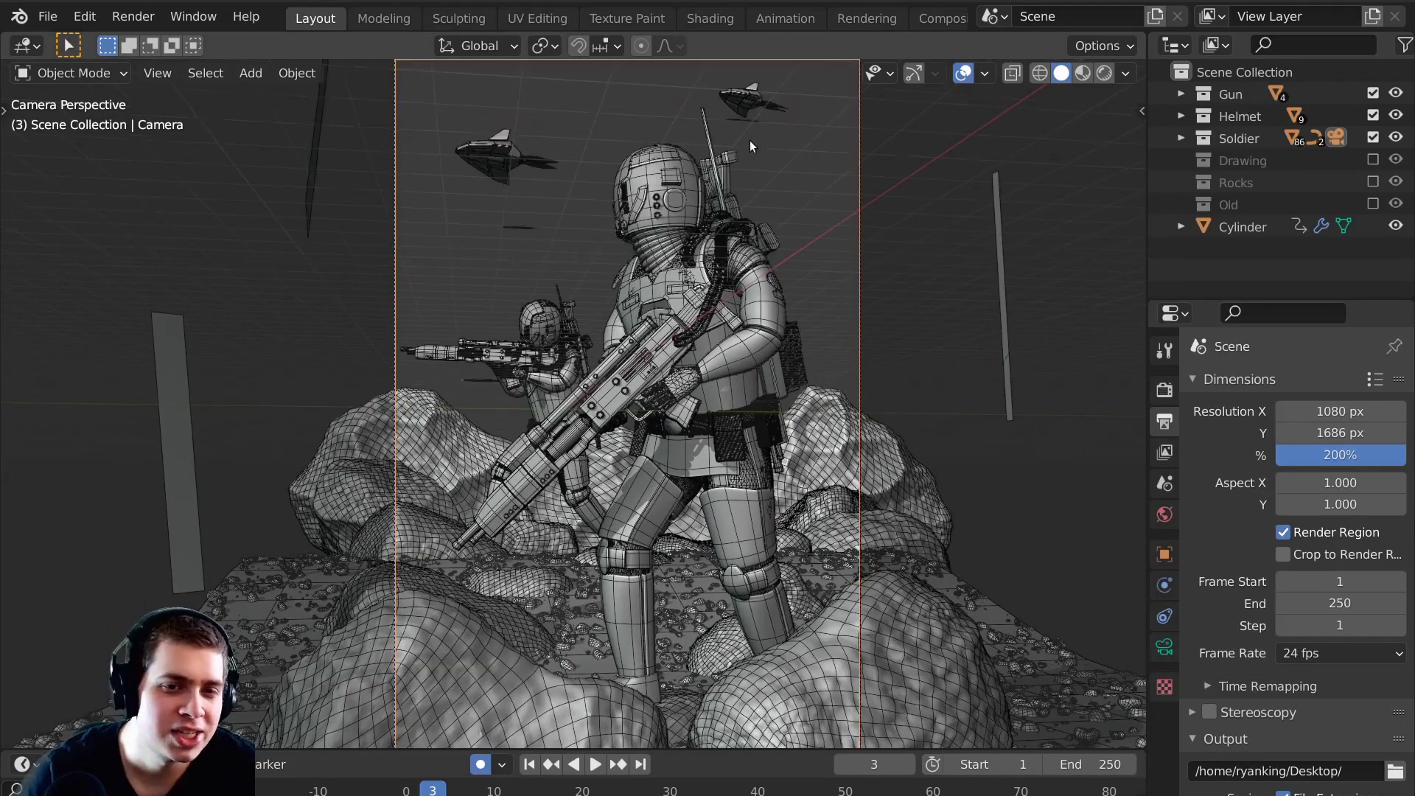
{"action": "scroll", "coordinate": [837, 354], "scroll_direction": "up", "scroll_amount": 4}
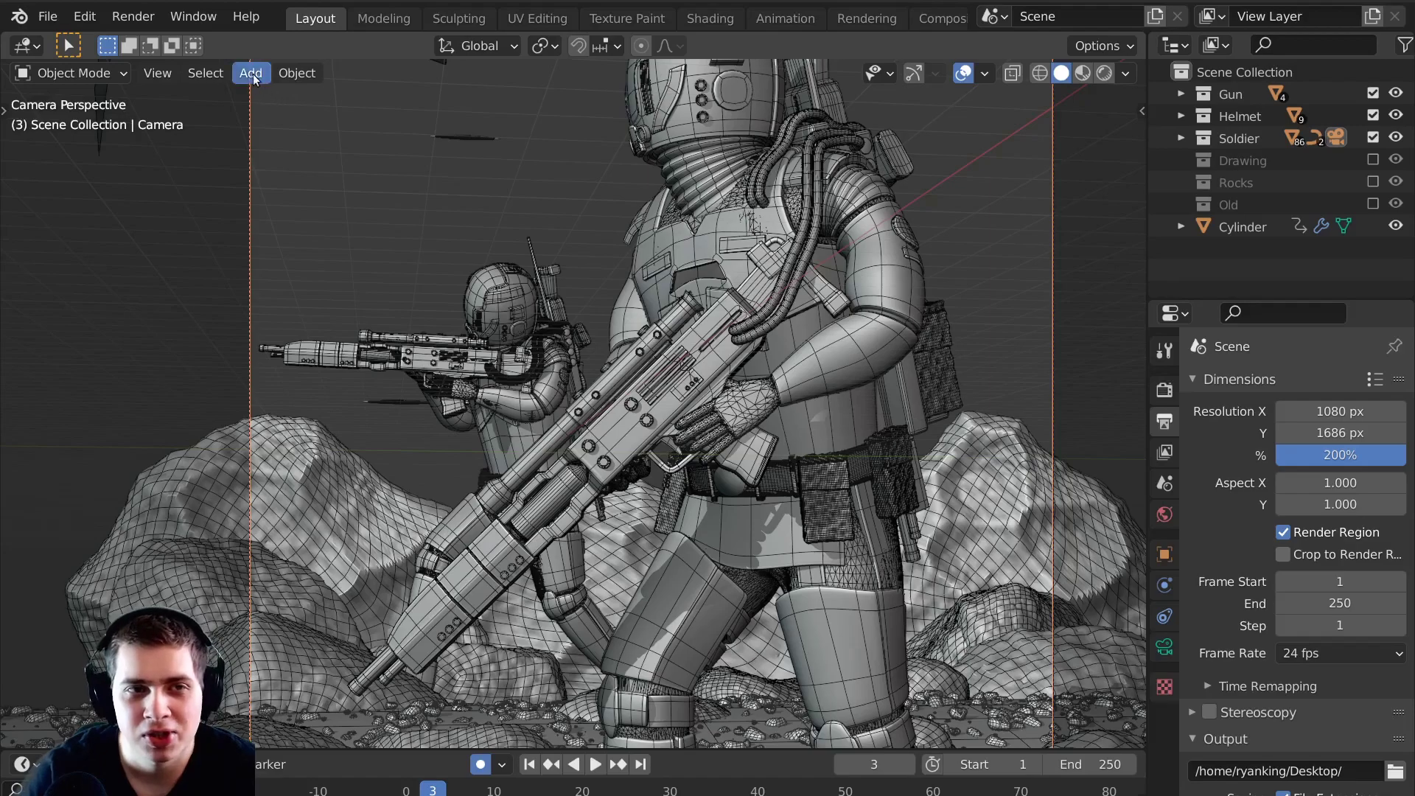
{"action": "left_click", "coordinate": [152, 75]}
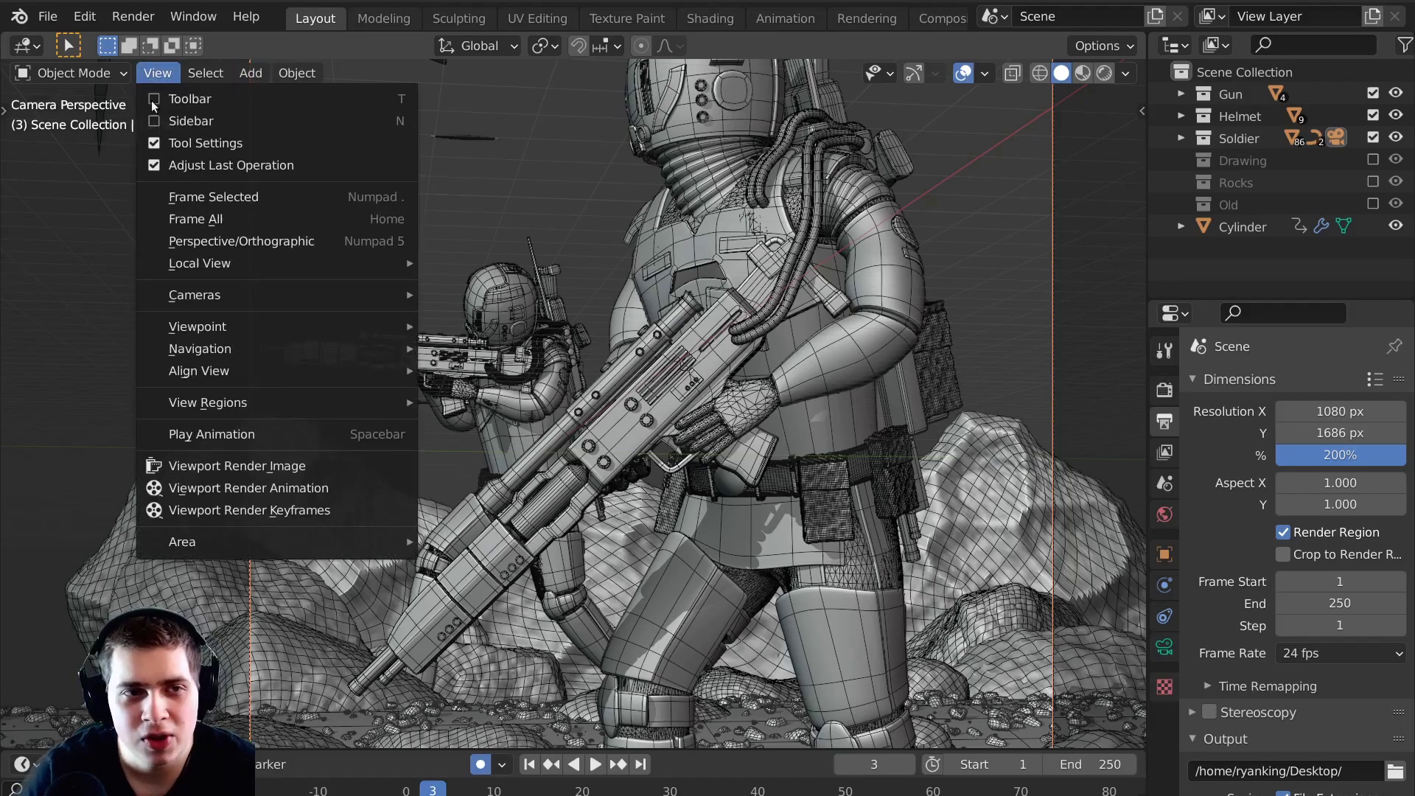
{"action": "left_click", "coordinate": [198, 469]}
{"action": "scroll", "coordinate": [639, 359], "scroll_direction": "up", "scroll_amount": 6}
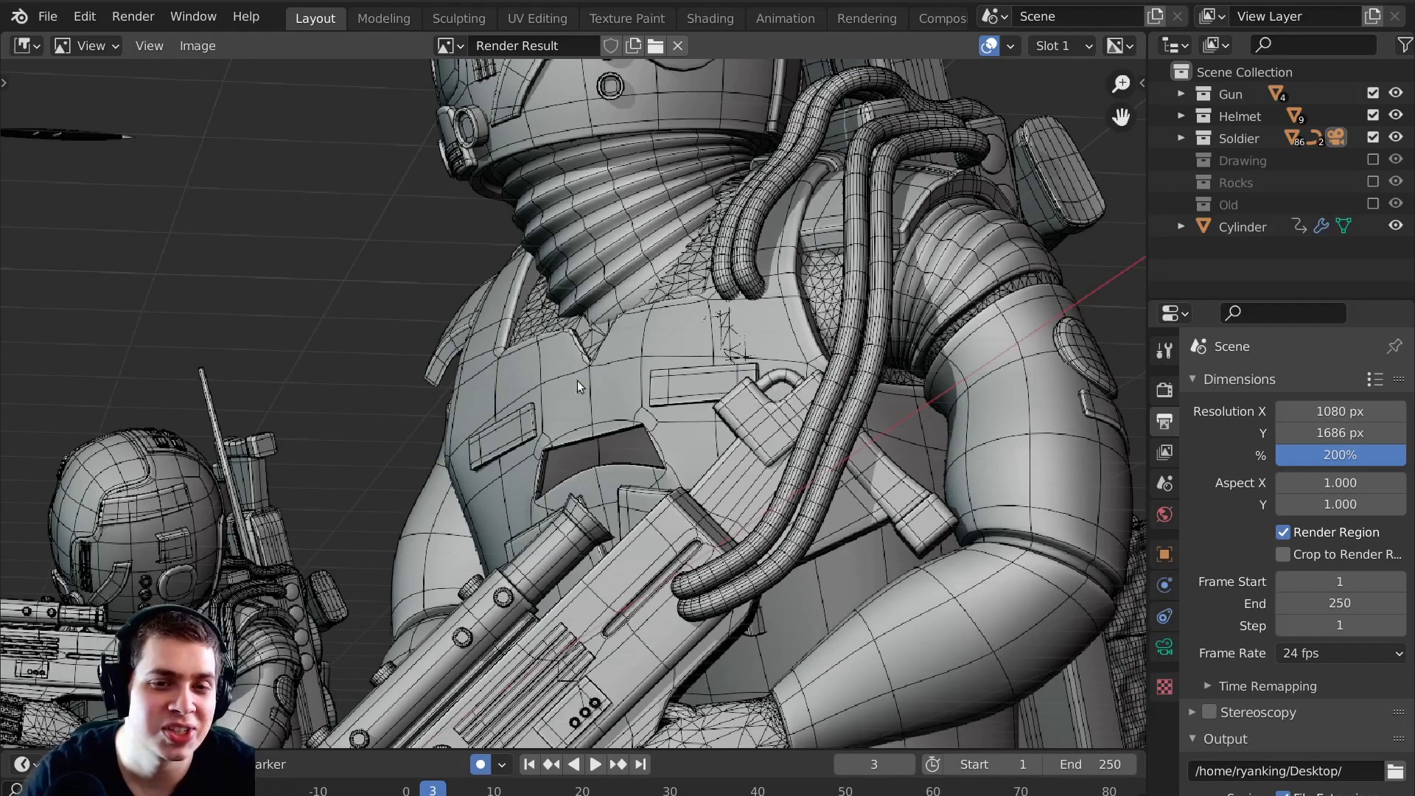
{"action": "scroll", "coordinate": [634, 347], "scroll_direction": "down", "scroll_amount": 2}
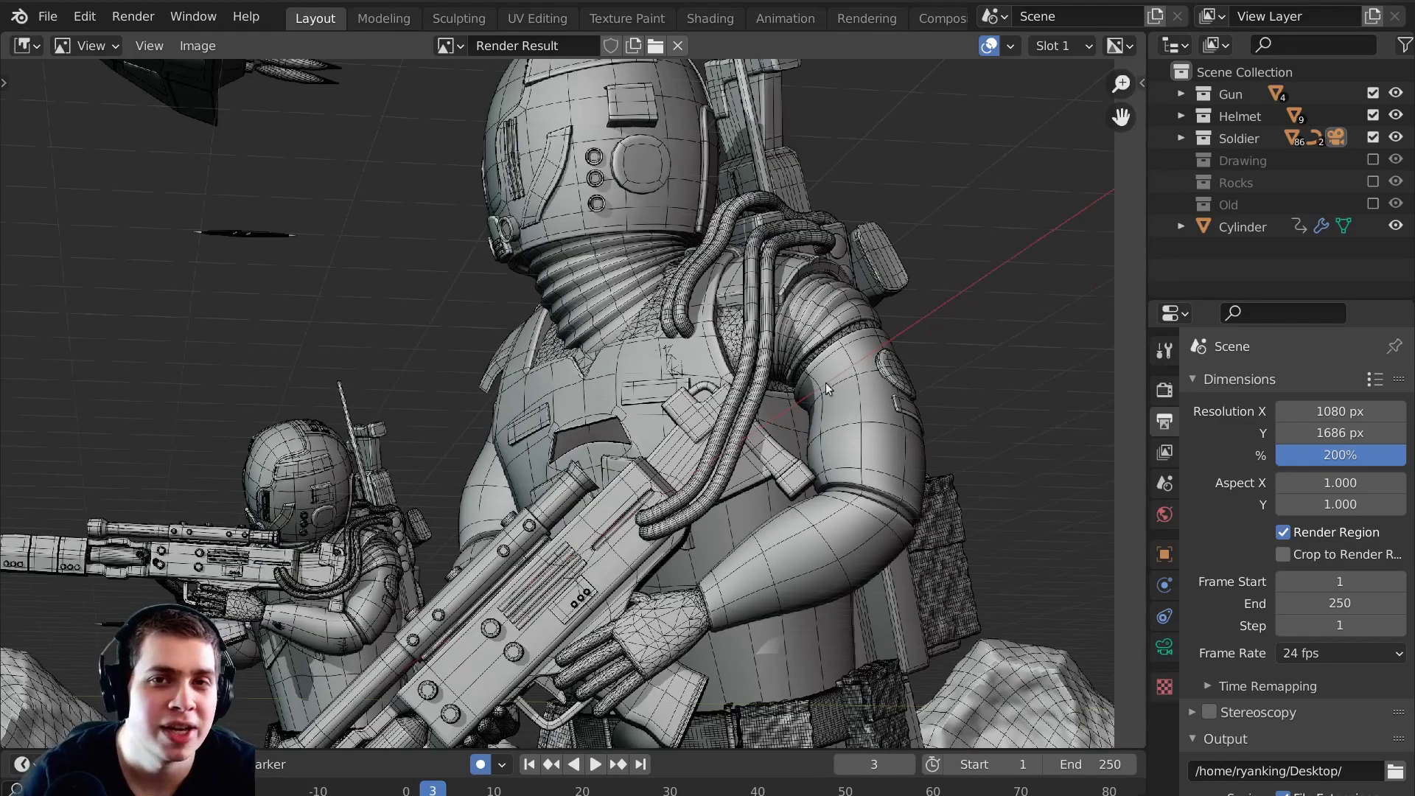
{"action": "key", "text": "Escape"}
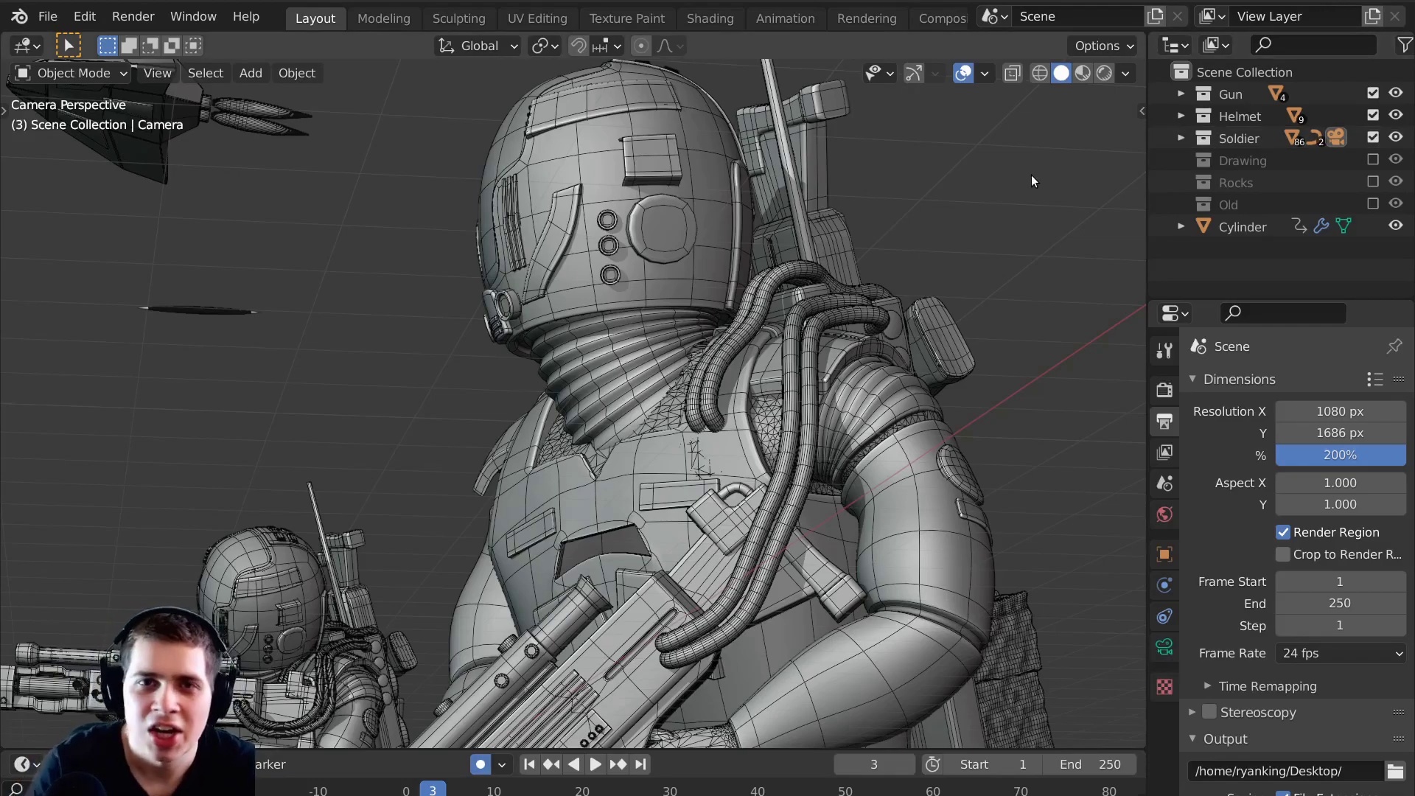
{"action": "scroll", "coordinate": [858, 448], "scroll_direction": "up", "scroll_amount": 6}
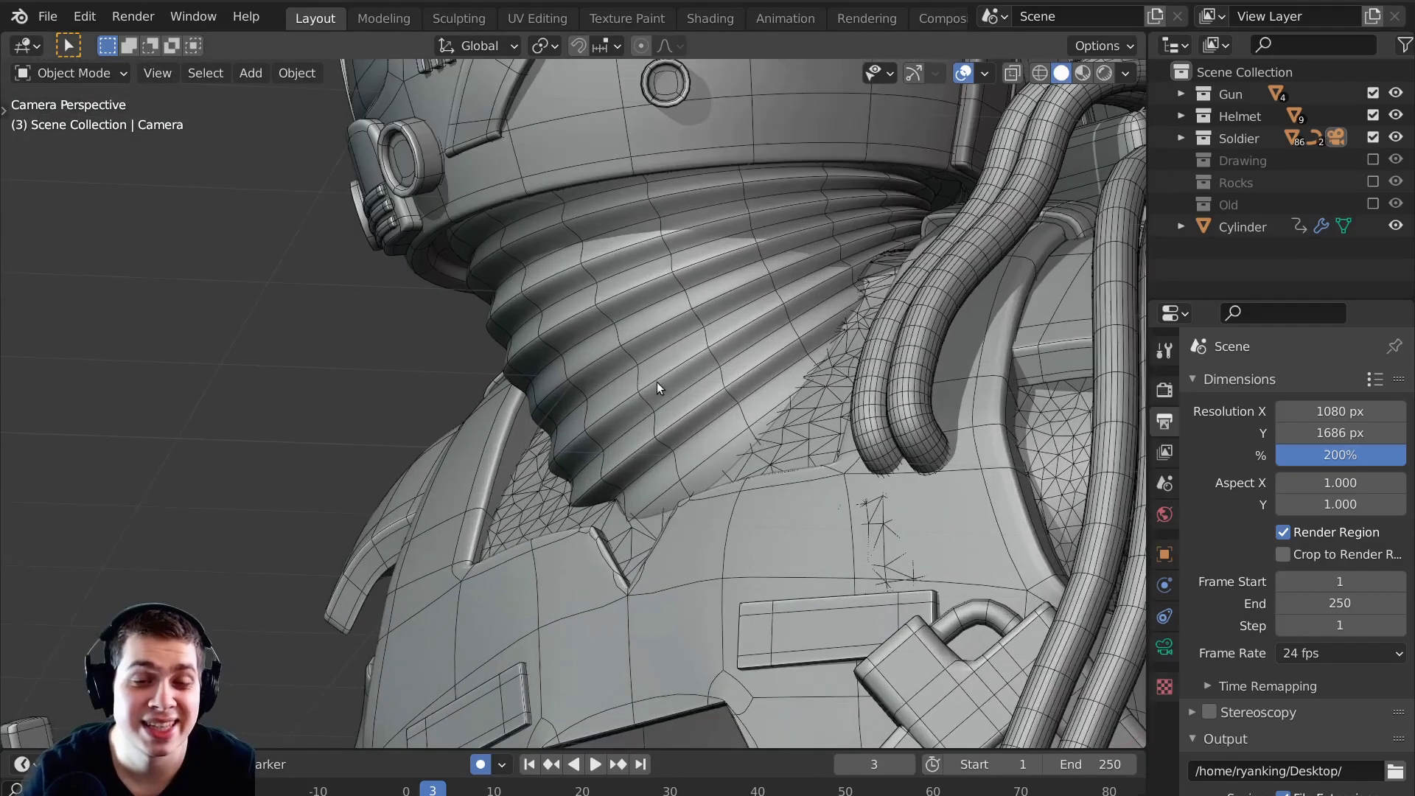
{"action": "scroll", "coordinate": [652, 391], "scroll_direction": "up", "scroll_amount": 3}
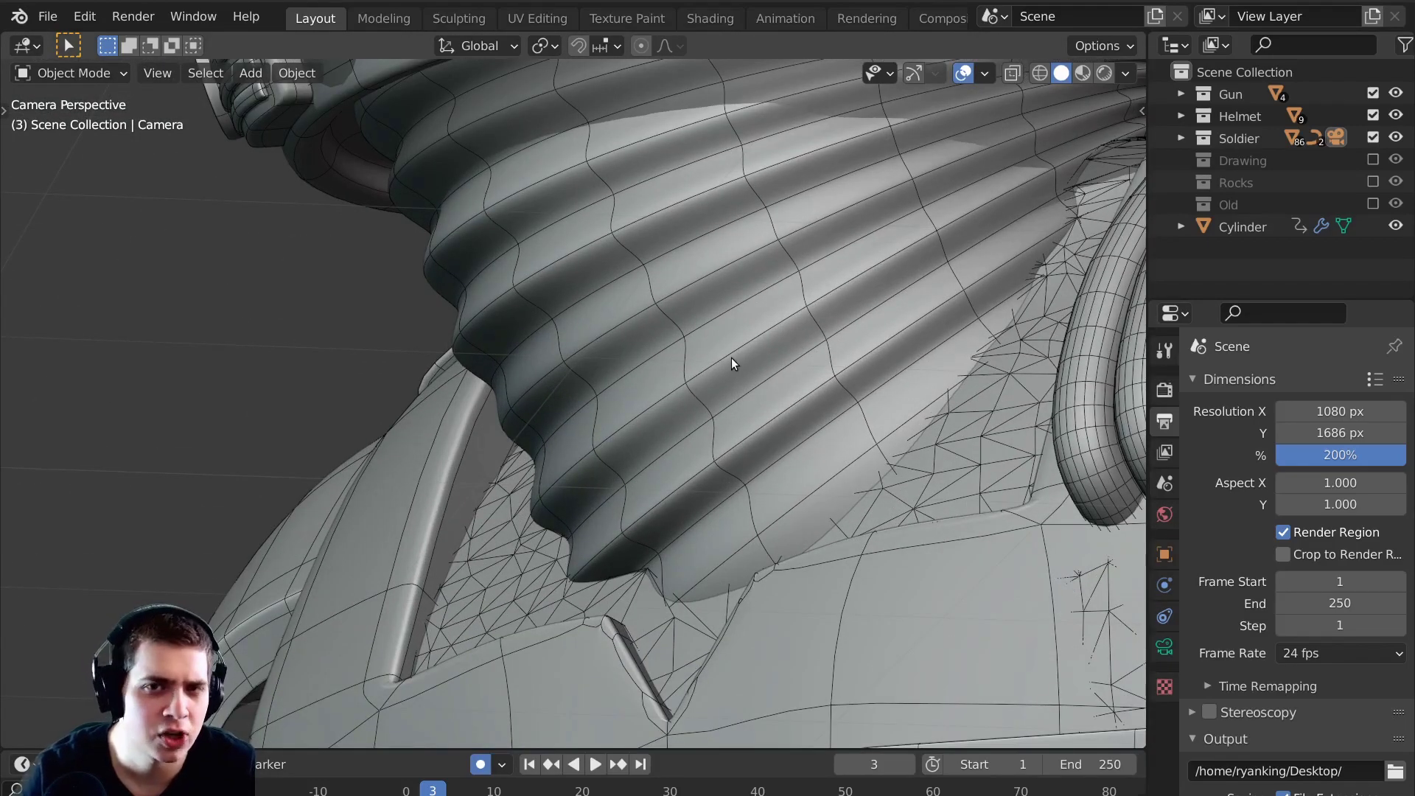
{"action": "scroll", "coordinate": [731, 356], "scroll_direction": "down", "scroll_amount": 5}
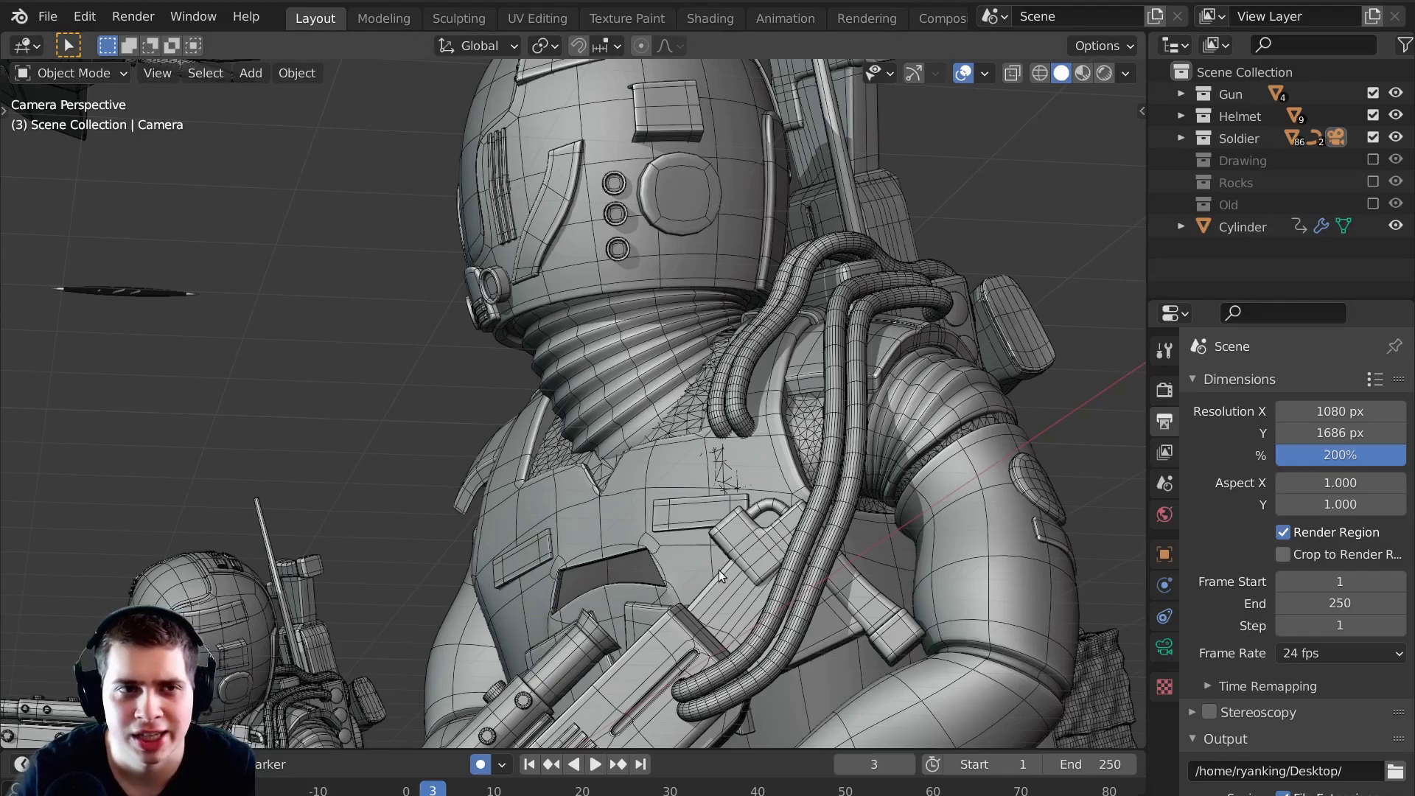
Select all objects and make a Viewport Render Image of the wireframe camera view.
{"action": "key", "text": "a"}
{"action": "left_click", "coordinate": [162, 76]}
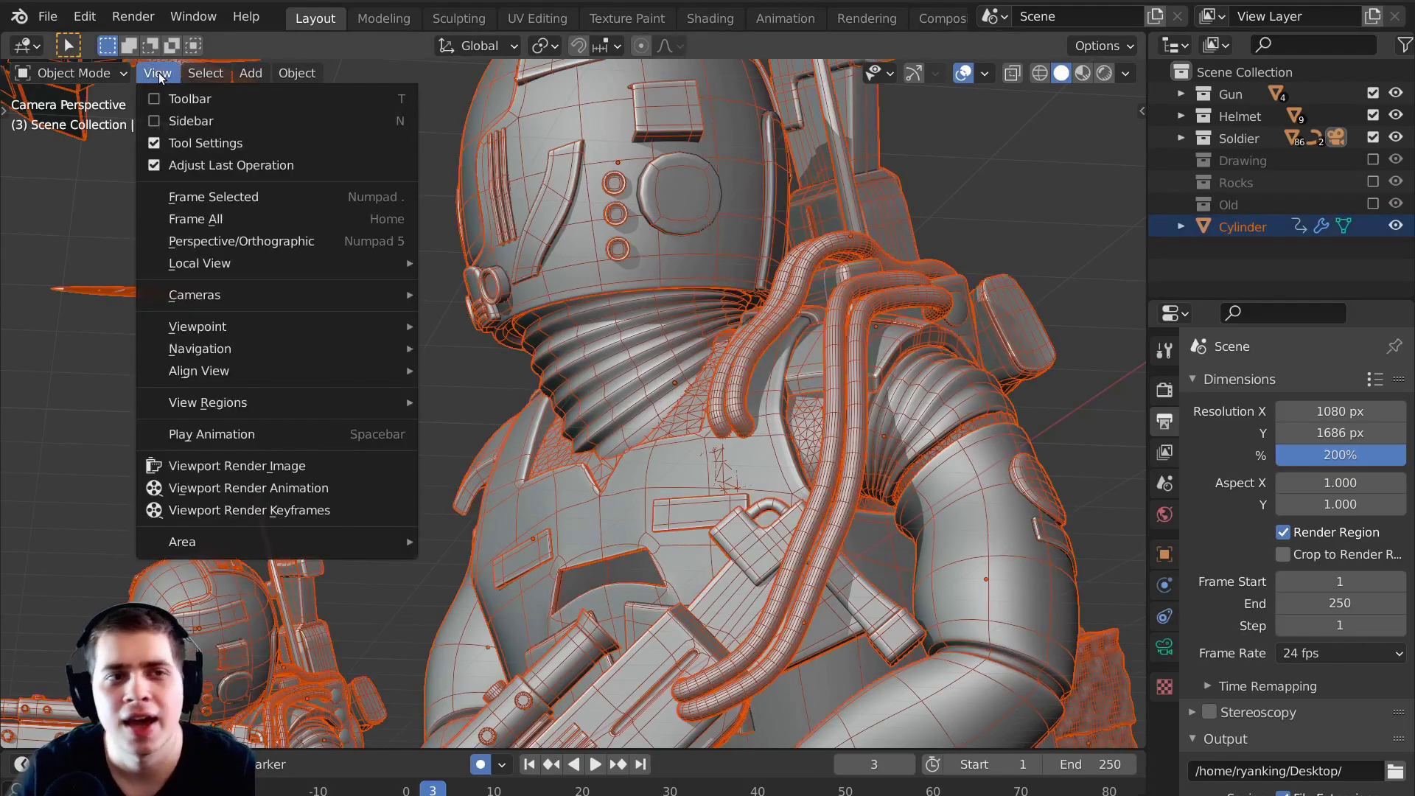
{"action": "left_click", "coordinate": [215, 466]}
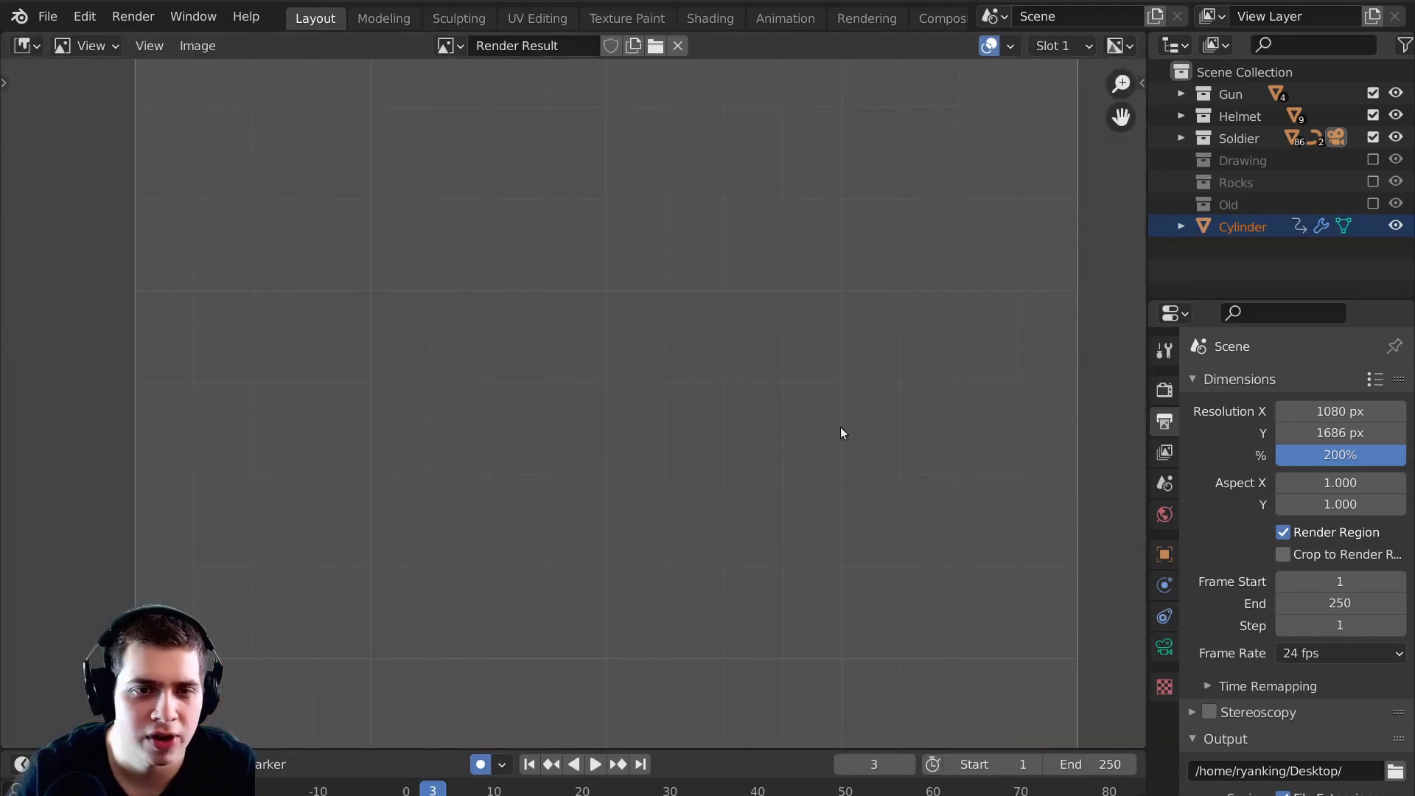
{"action": "scroll", "coordinate": [668, 381], "scroll_direction": "up", "scroll_amount": 3}
{"action": "scroll", "coordinate": [671, 413], "scroll_direction": "down", "scroll_amount": 4}
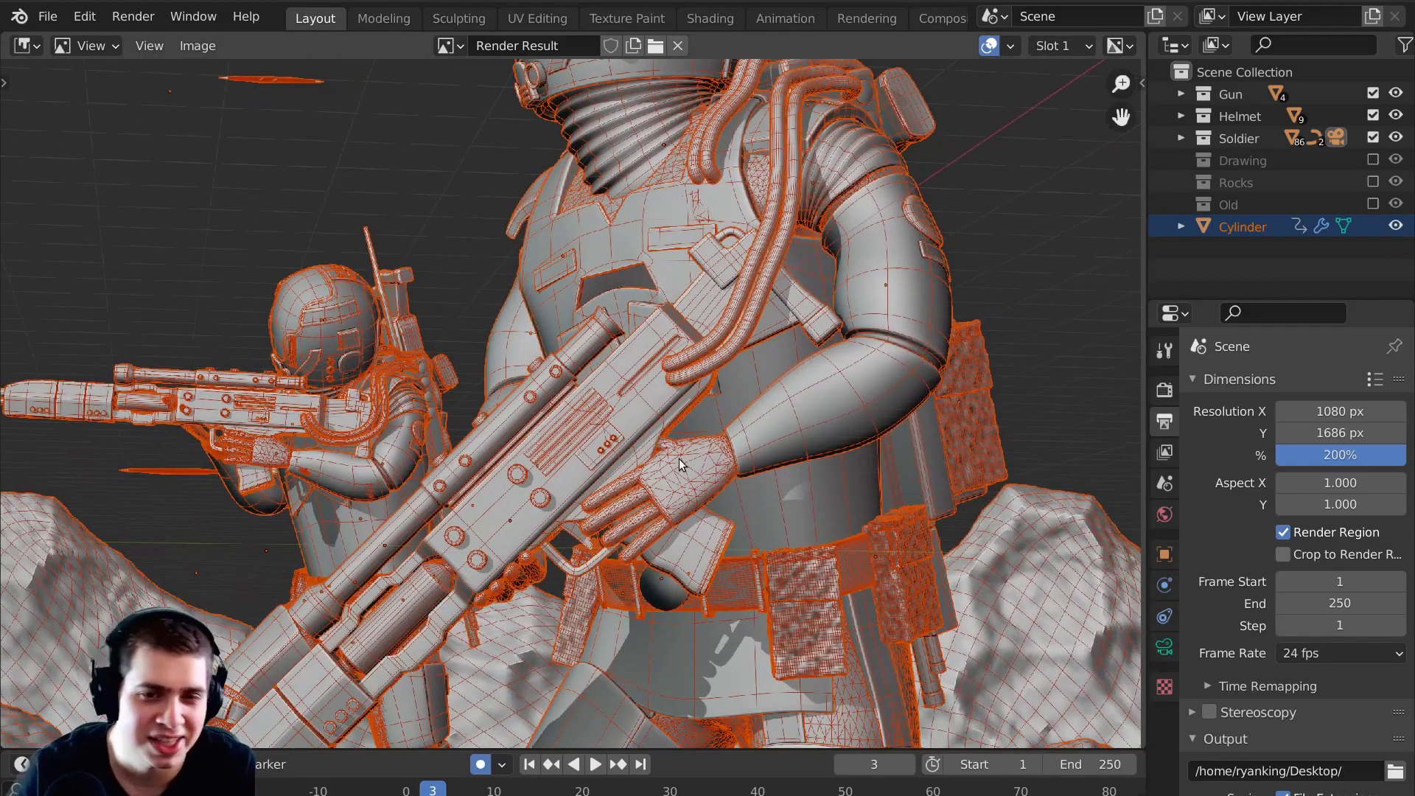
{"action": "key", "text": "Escape"}
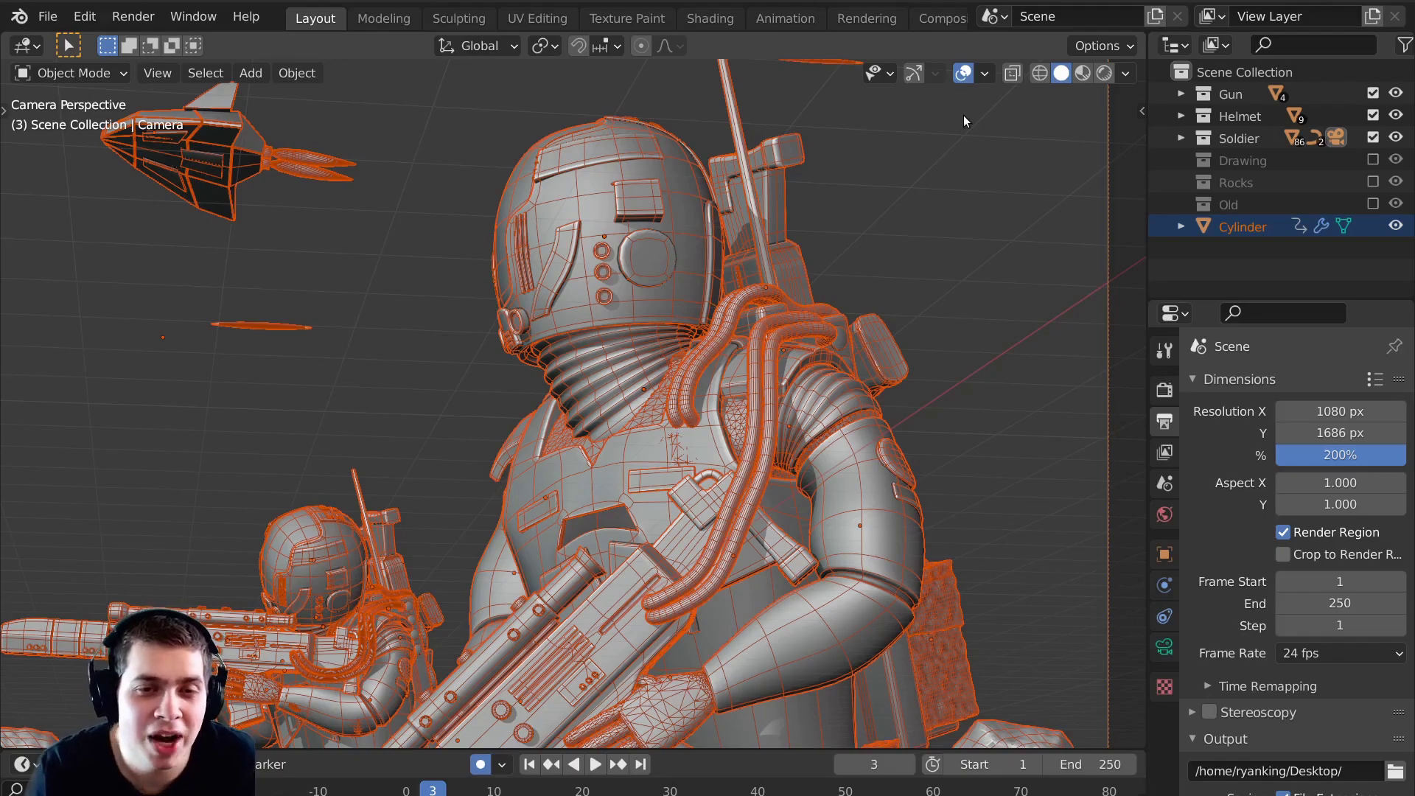
Pan the camera view up and right and deselect all objects.
{"action": "scroll", "coordinate": [609, 279], "scroll_direction": "down", "scroll_amount": 2}
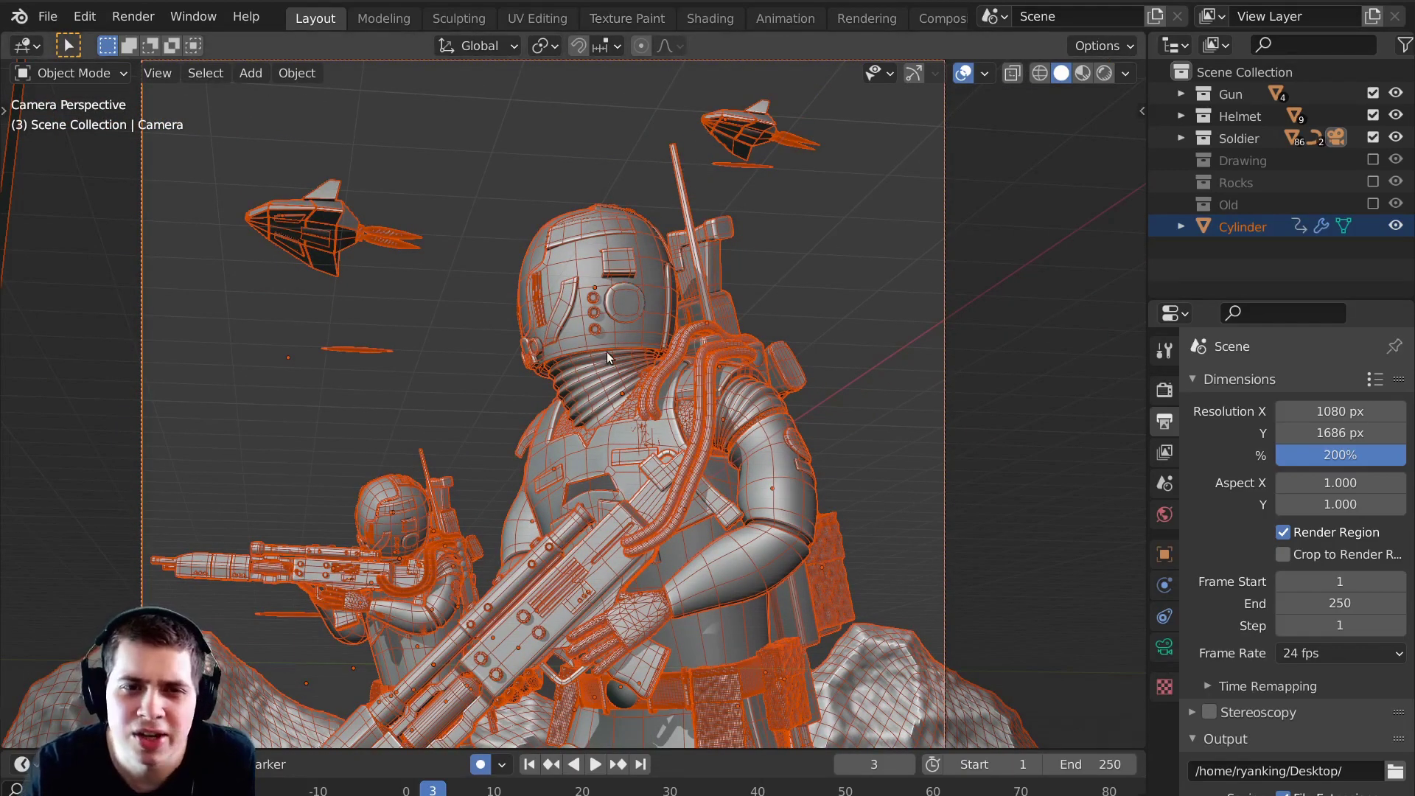
{"action": "scroll", "coordinate": [609, 357], "scroll_direction": "up", "scroll_amount": 3}
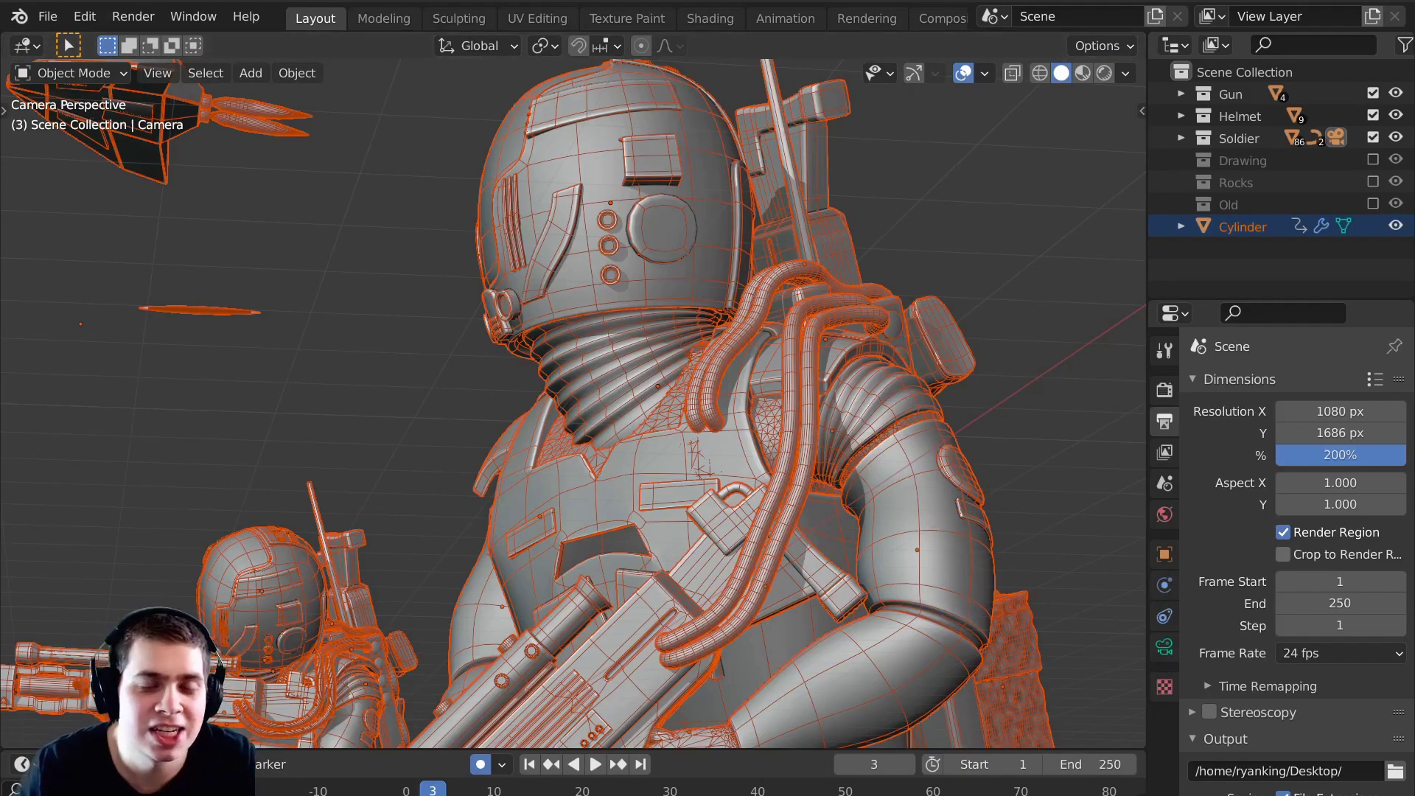
{"action": "scroll", "coordinate": [812, 328], "scroll_direction": "down", "scroll_amount": 5}
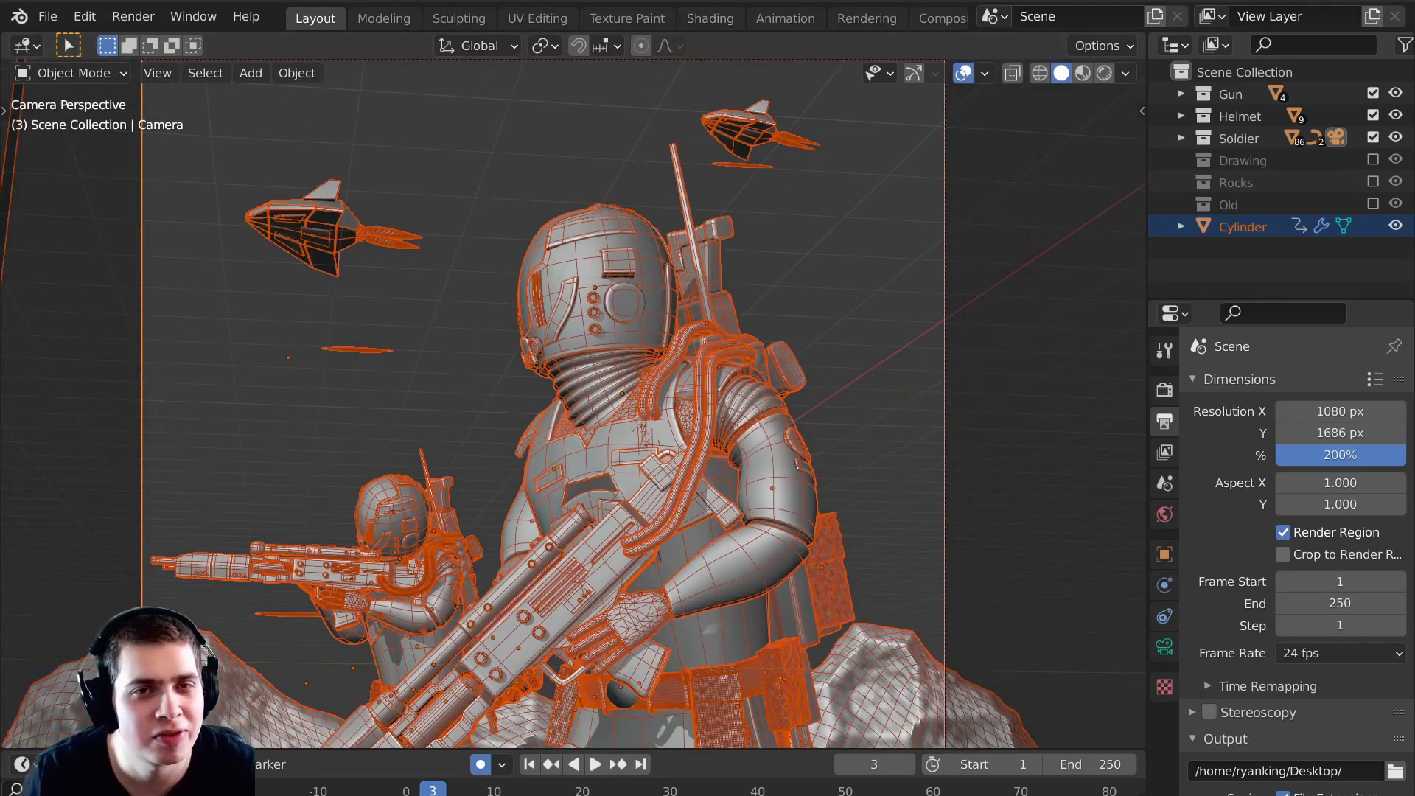
{"action": "middle_click_drag", "start_coordinate": [604, 410], "coordinate": [649, 272], "text": "shift"}
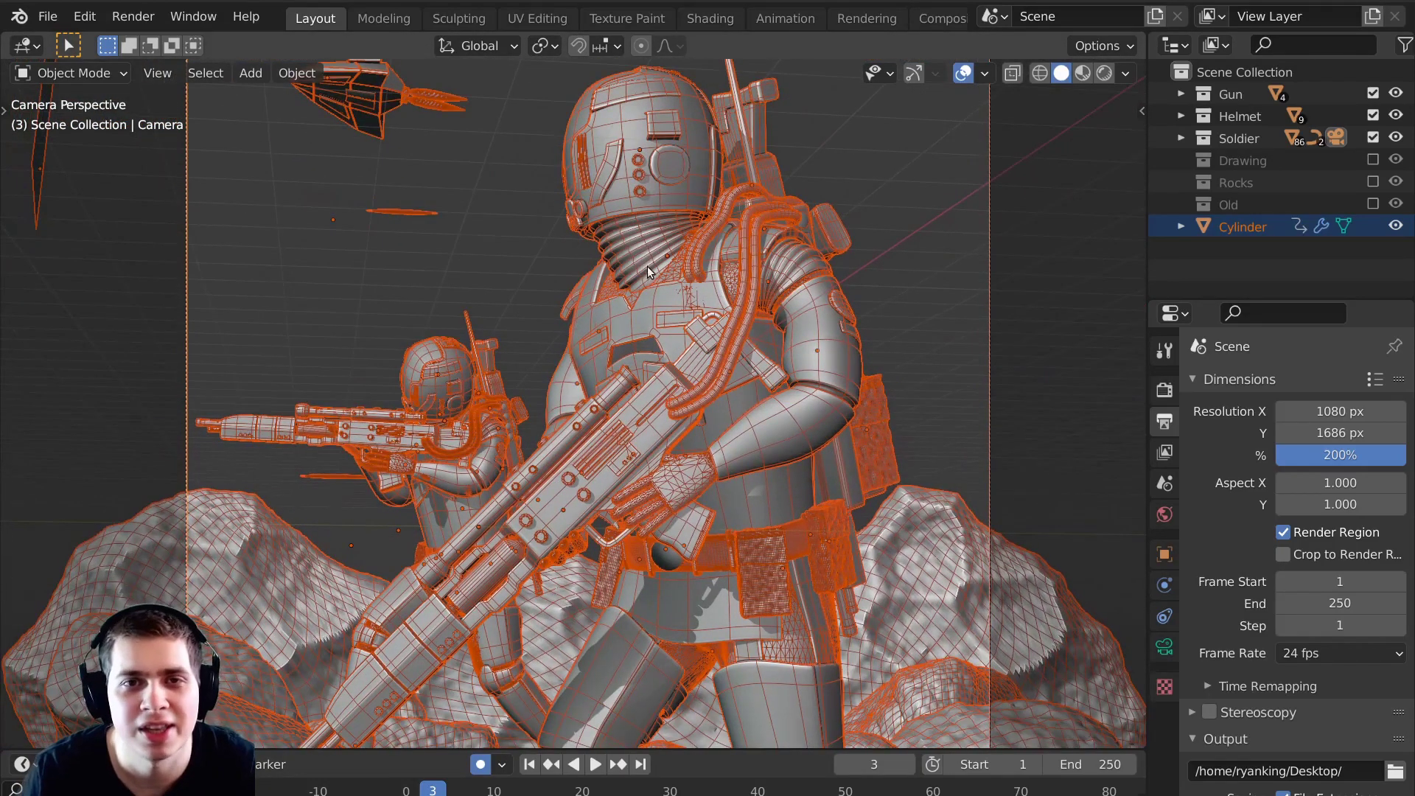
{"action": "scroll", "coordinate": [648, 273], "scroll_direction": "down", "scroll_amount": 1}
{"action": "scroll", "coordinate": [689, 520], "scroll_direction": "up", "scroll_amount": 1}
{"action": "key", "text": "alt+a"}
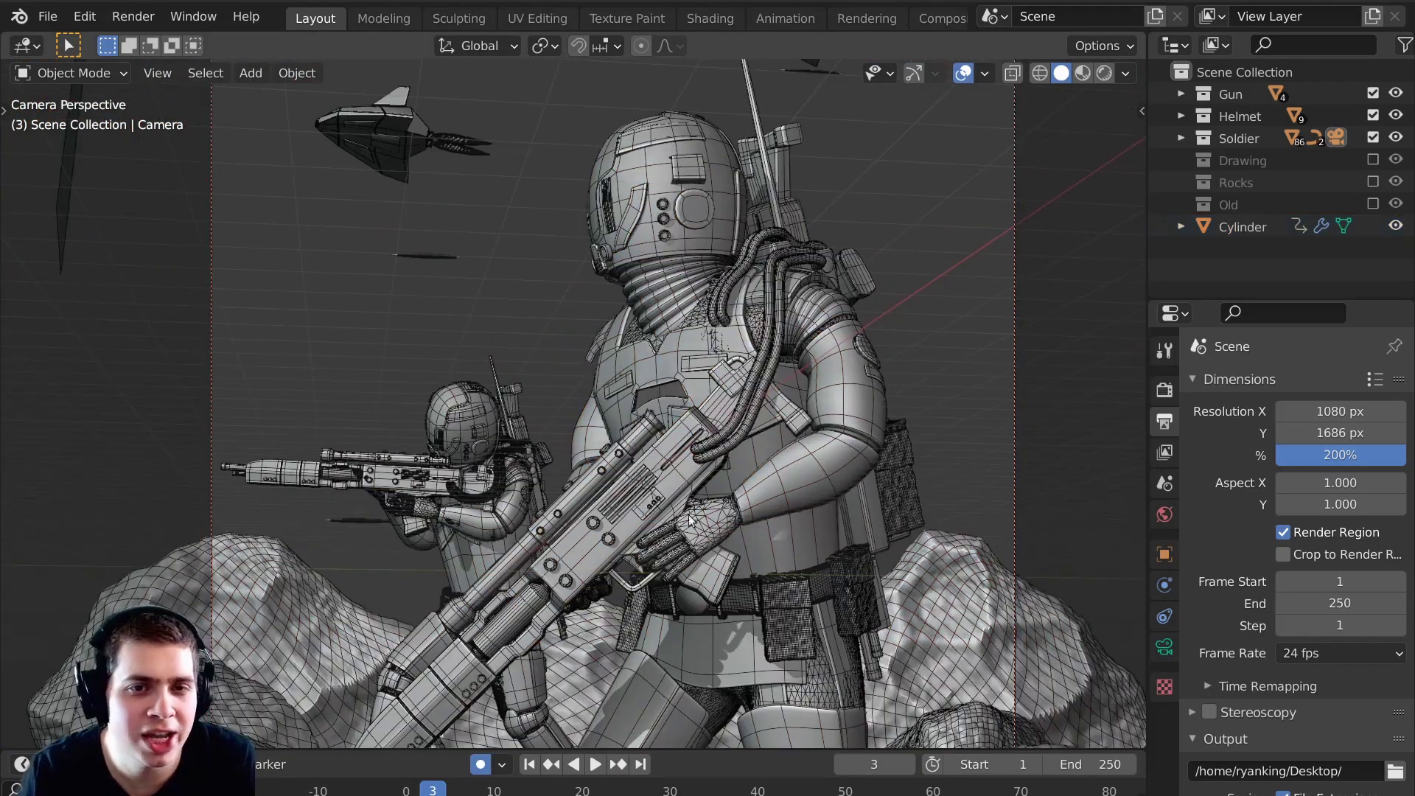
{"action": "scroll", "coordinate": [843, 328], "scroll_direction": "down", "scroll_amount": 3}
{"action": "scroll", "coordinate": [836, 362], "scroll_direction": "up", "scroll_amount": 1}
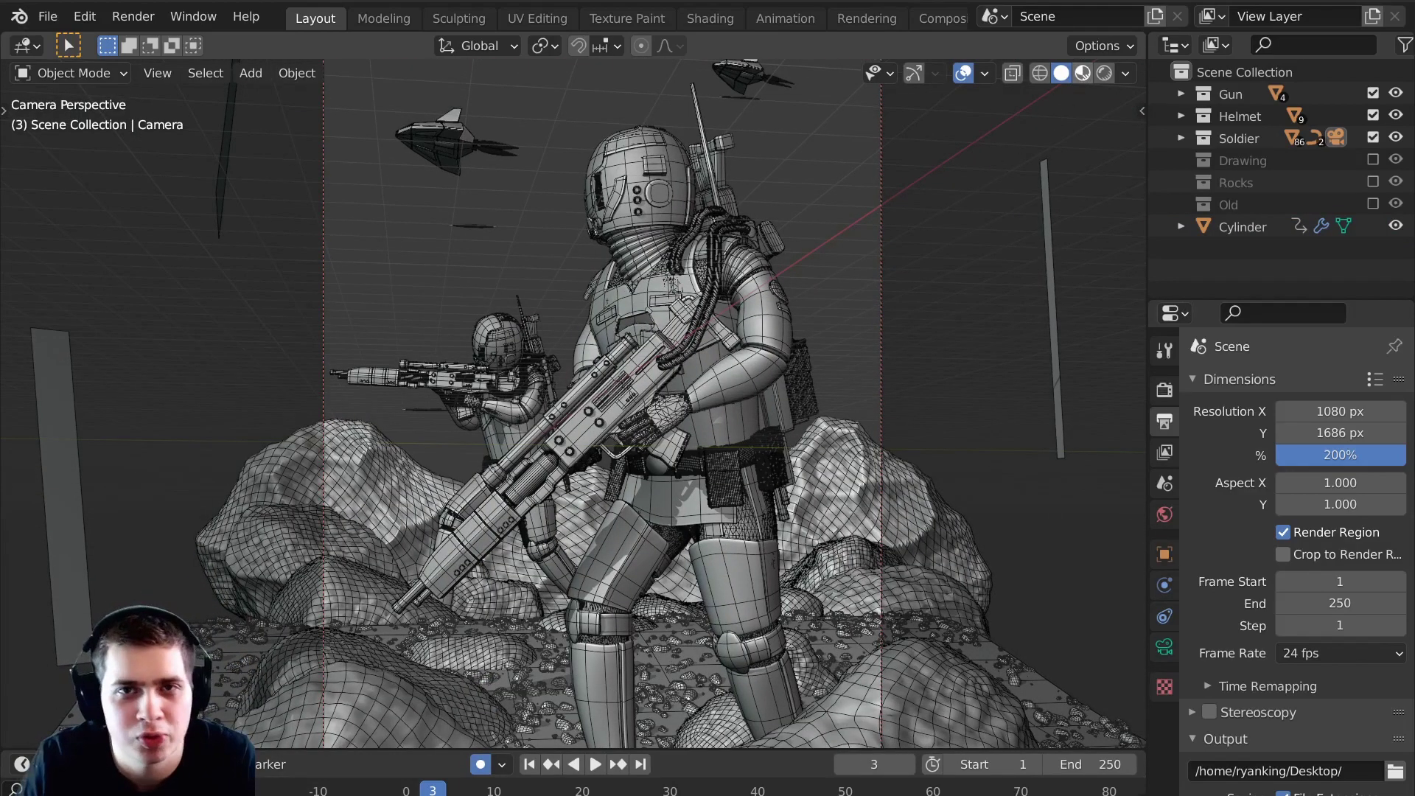
Switch the 3D viewport to Material Preview shading.
{"action": "left_click", "coordinate": [1083, 73]}
{"action": "scroll", "coordinate": [752, 404], "scroll_direction": "up", "scroll_amount": 5}
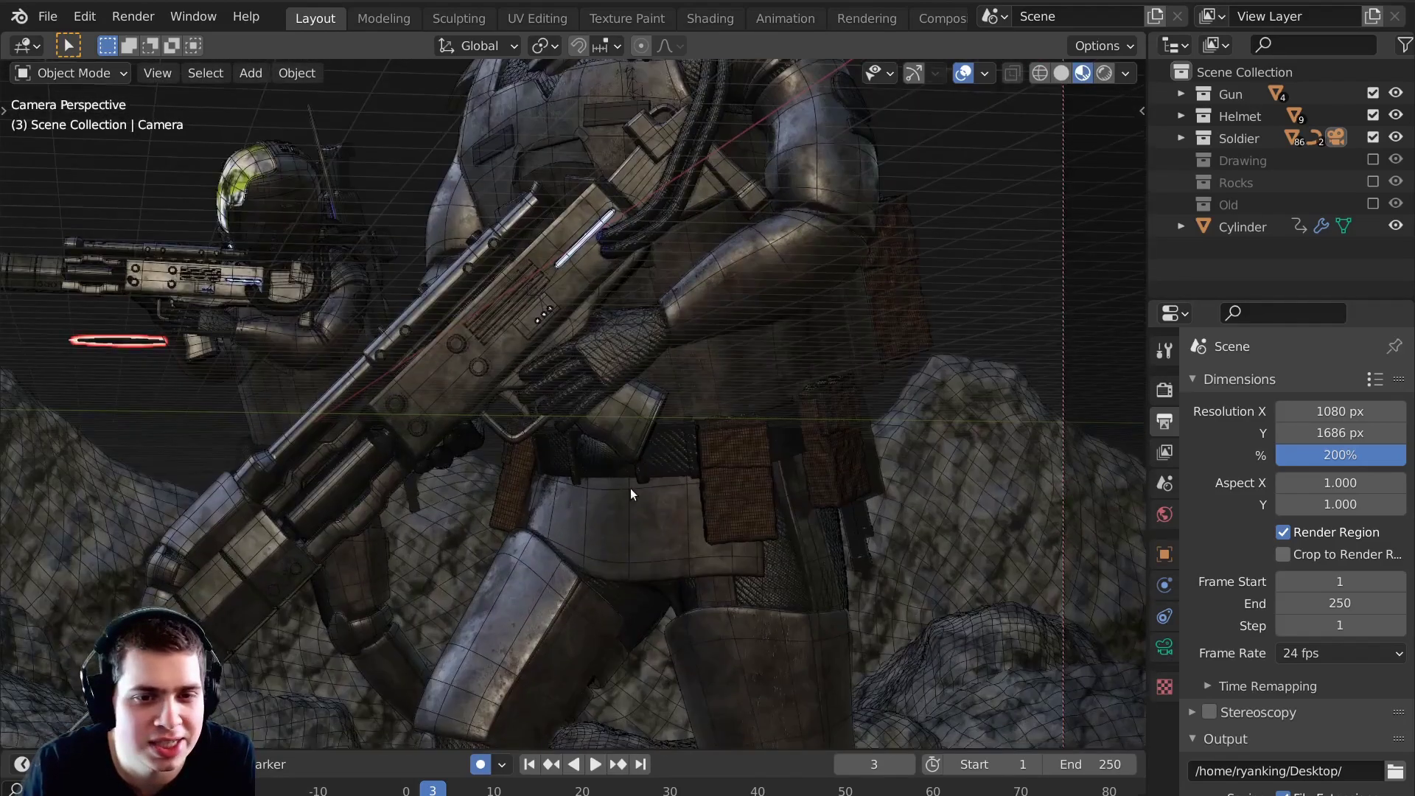
{"action": "scroll", "coordinate": [686, 313], "scroll_direction": "down", "scroll_amount": 2}
{"action": "scroll", "coordinate": [685, 312], "scroll_direction": "down", "scroll_amount": 4}
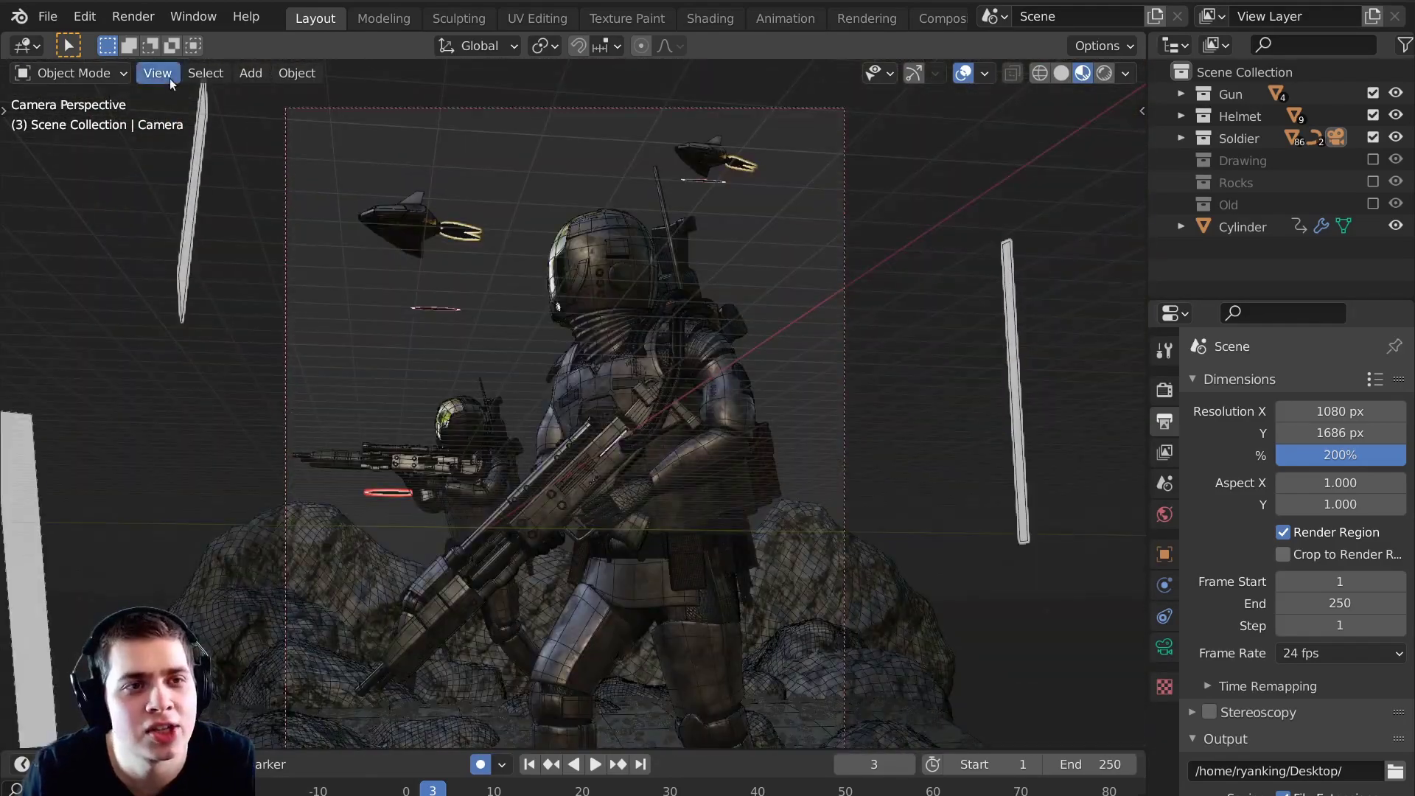
Run View > Viewport Render Animation, then scroll to the Output settings (PNG, RGB, 8-bit).
{"action": "left_click", "coordinate": [158, 73]}
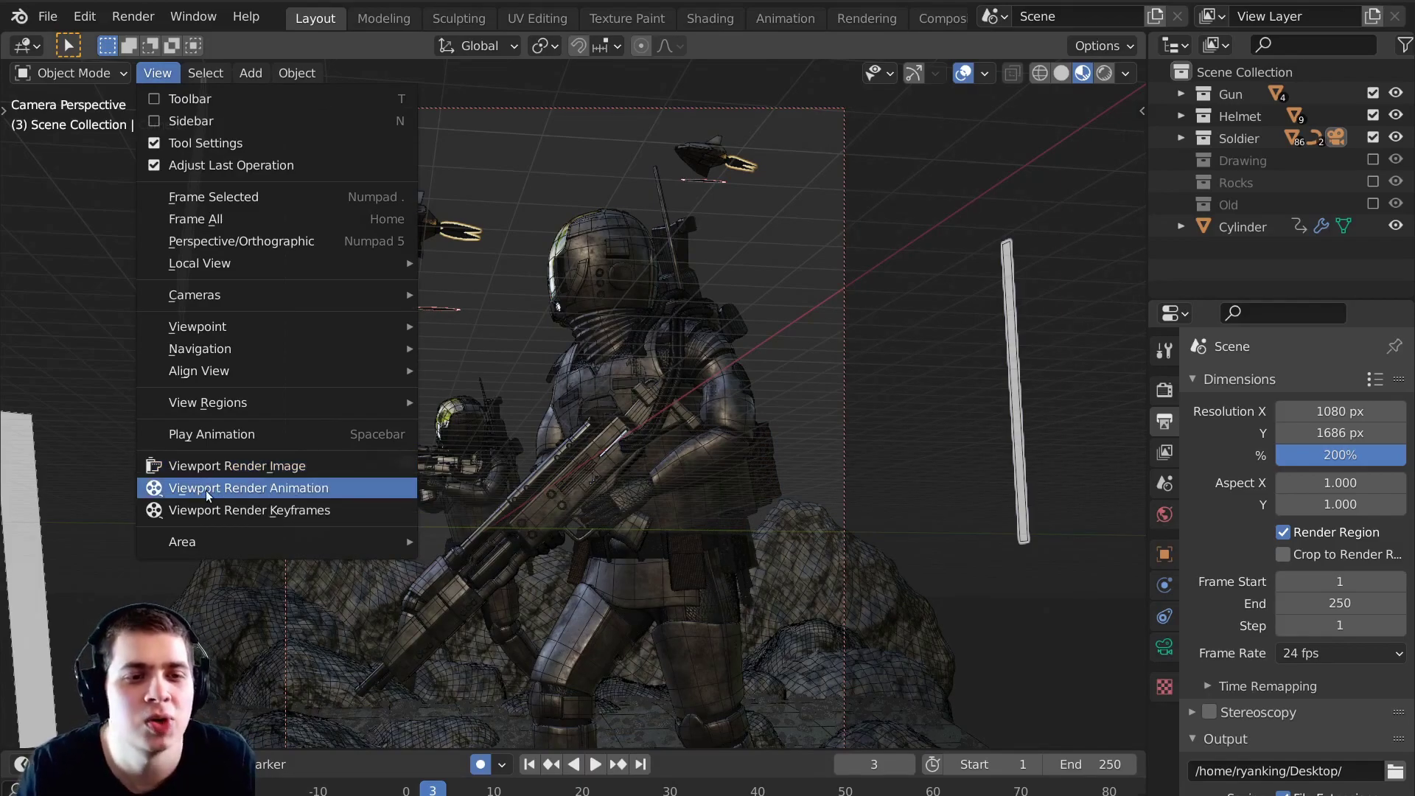
{"action": "left_click", "coordinate": [253, 486]}
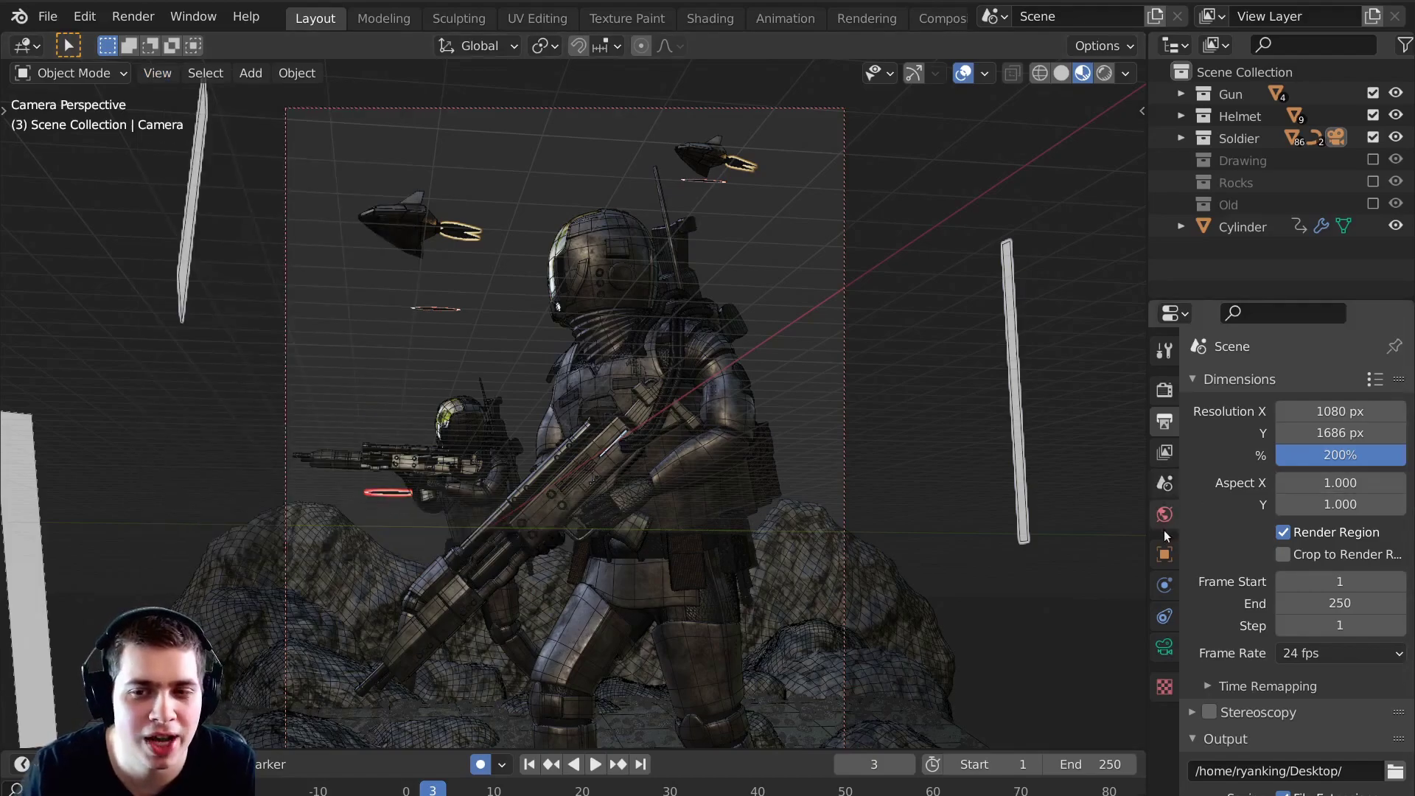
{"action": "scroll", "coordinate": [1253, 625], "scroll_direction": "down", "scroll_amount": 5}
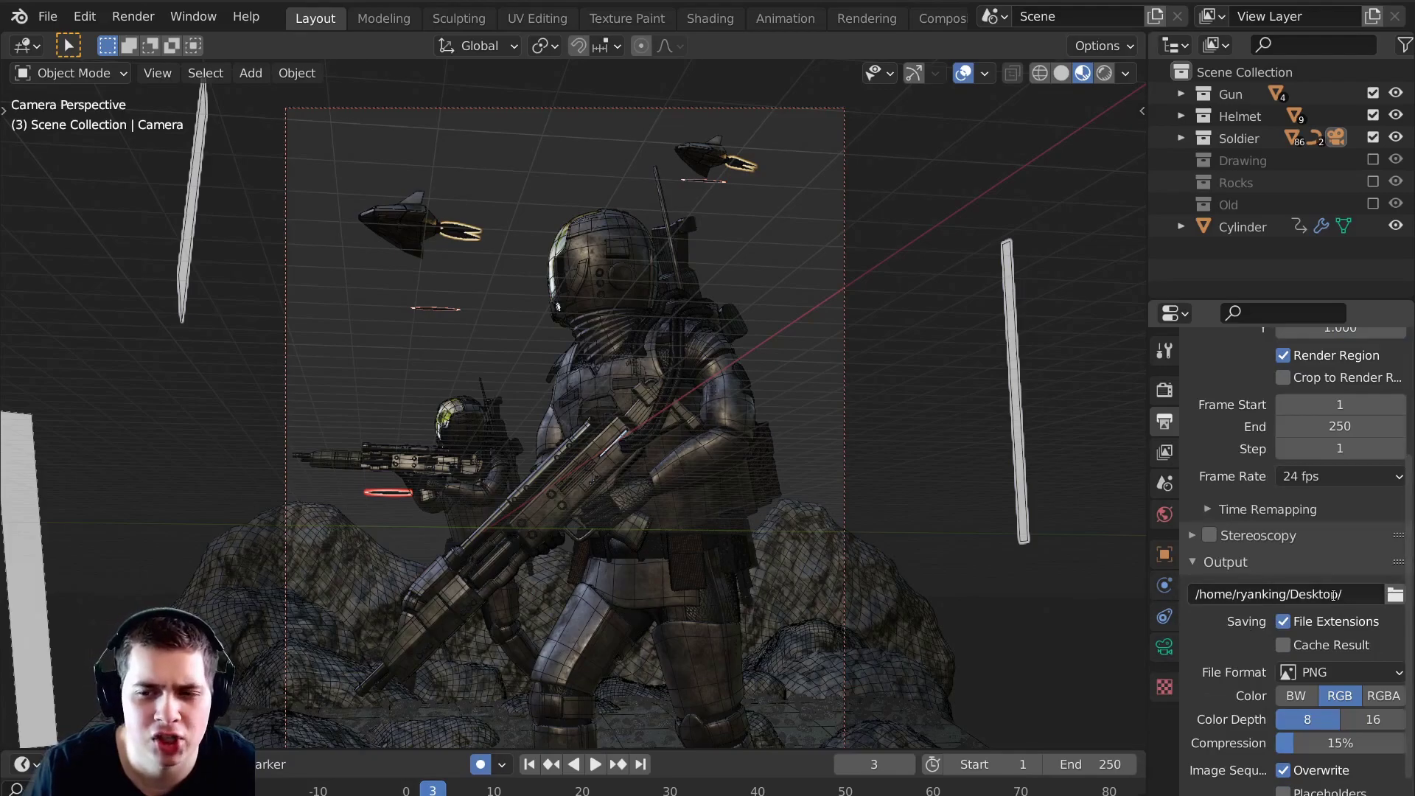
Keep the output path unchanged, render a viewport still of the camera view, and pan the result.
{"action": "left_click", "coordinate": [1348, 594]}
{"action": "key", "text": "Return"}
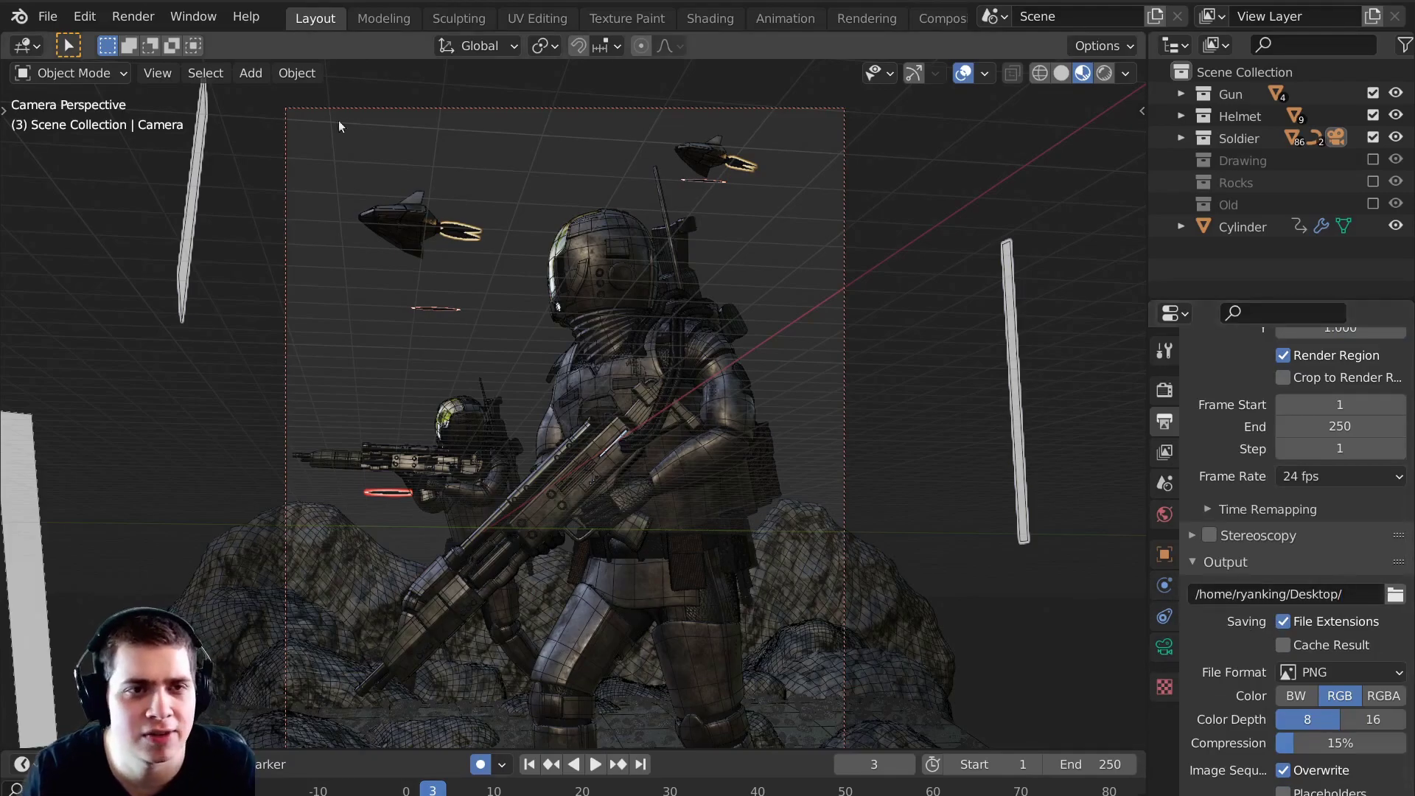
{"action": "left_click", "coordinate": [157, 73]}
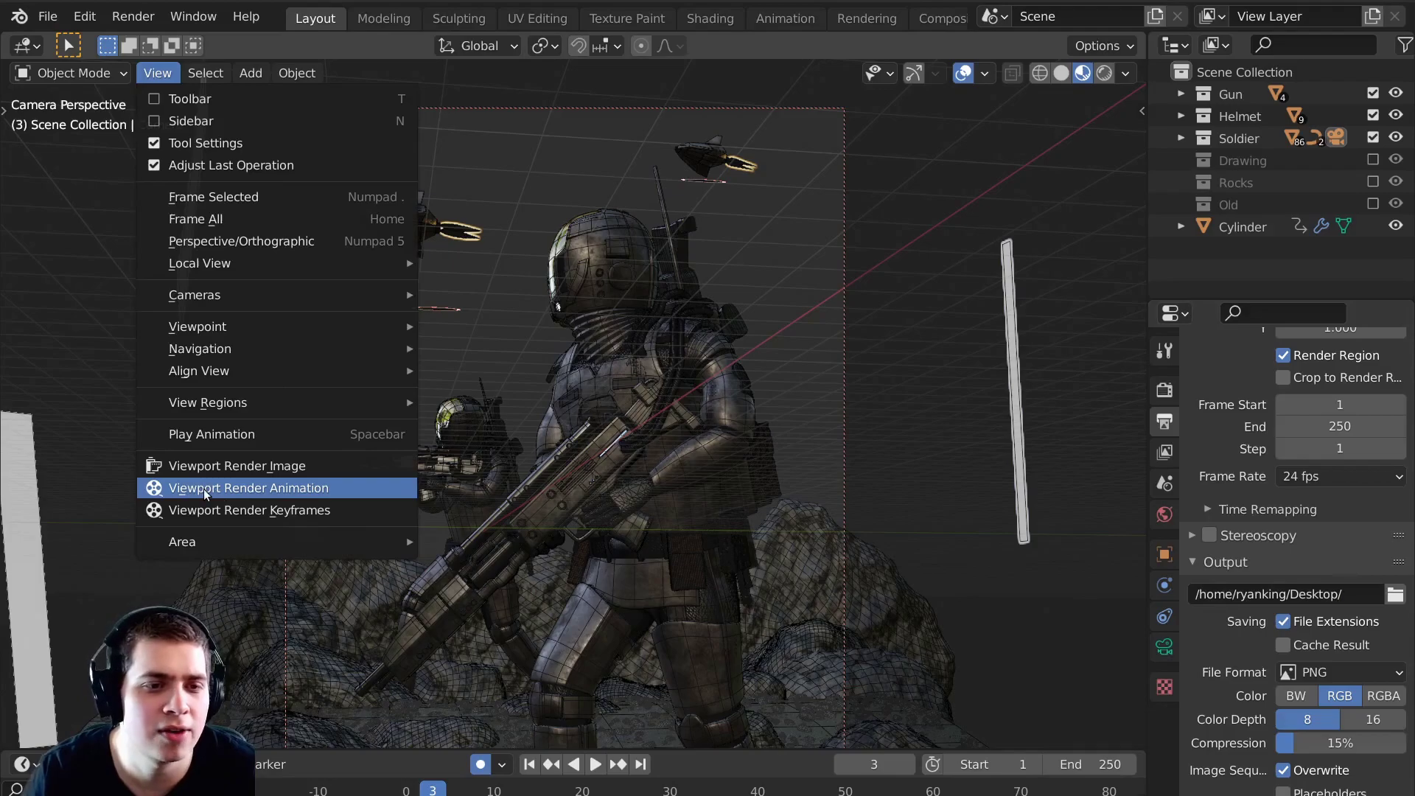
{"action": "left_click", "coordinate": [193, 466]}
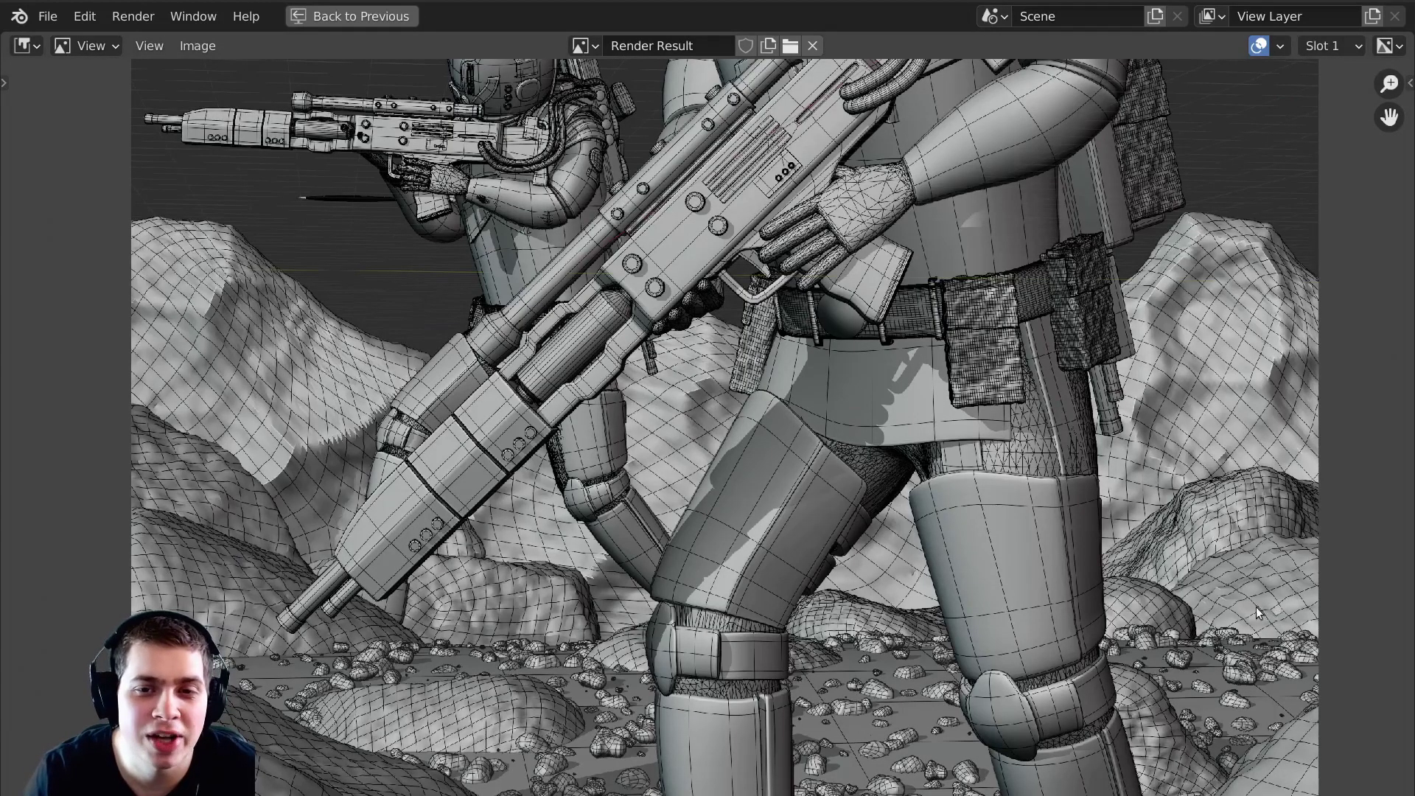
{"action": "middle_click_drag", "start_coordinate": [1299, 594], "coordinate": [1318, 423]}
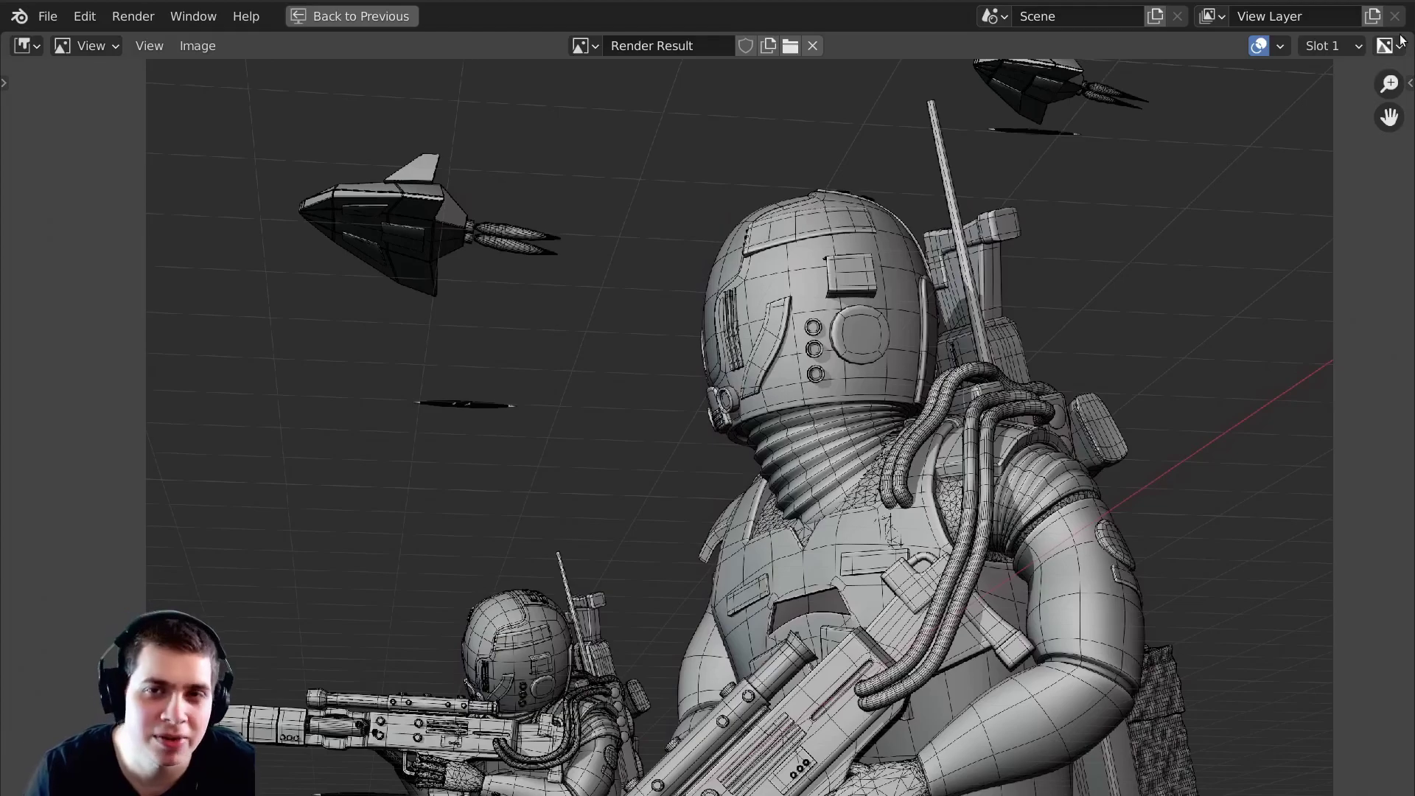